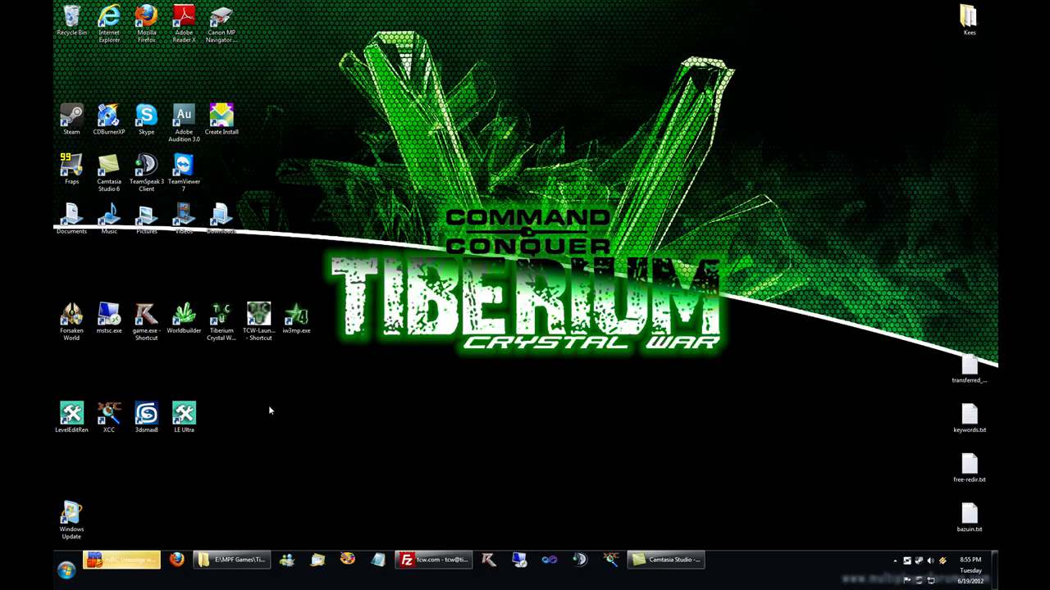
Launch 3ds Max and maximize the Perspective viewport.
double_click(146, 414)
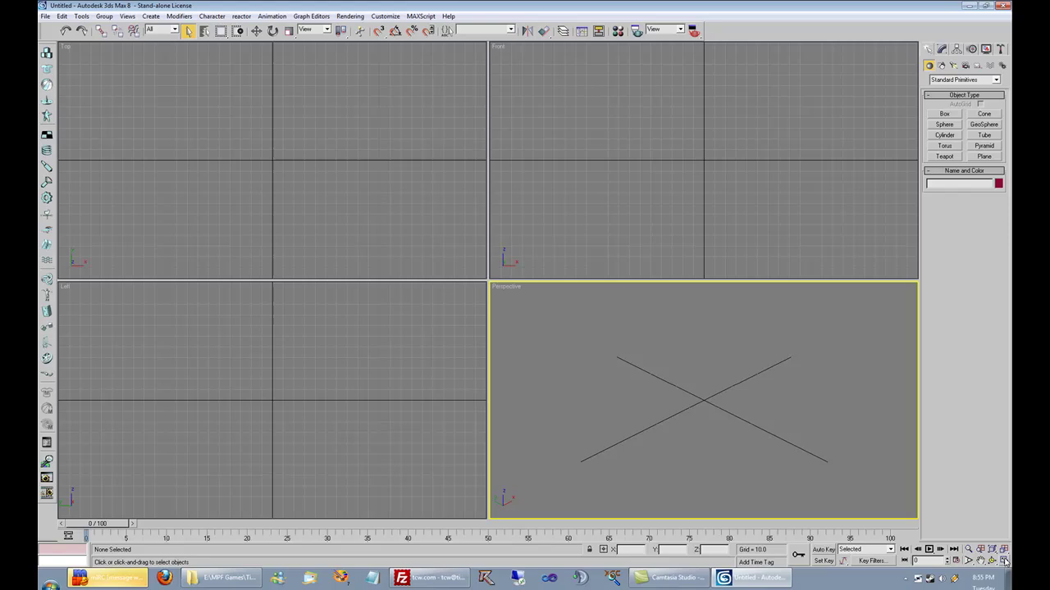
left_click(1004, 560)
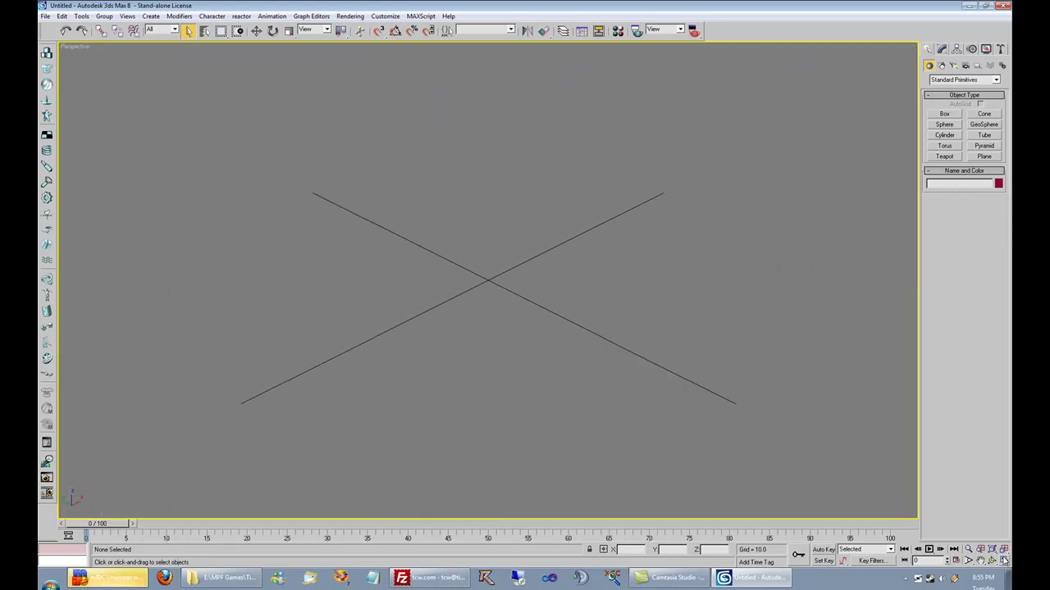
Create a large plane around the grid origin with 10 length segments and 10 width segments.
left_click(984, 156)
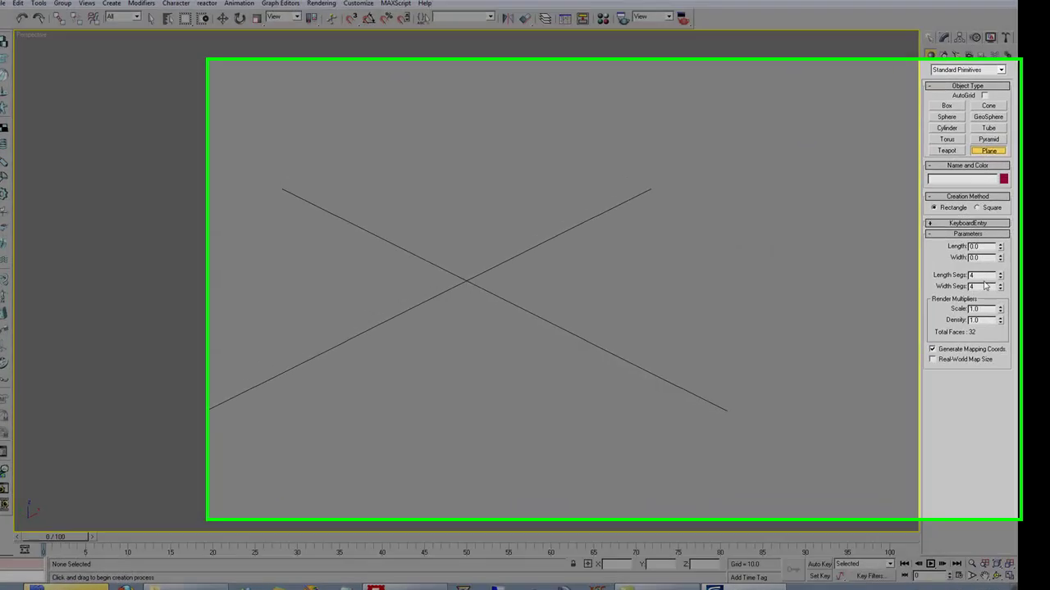
double_click(979, 275)
type("10")
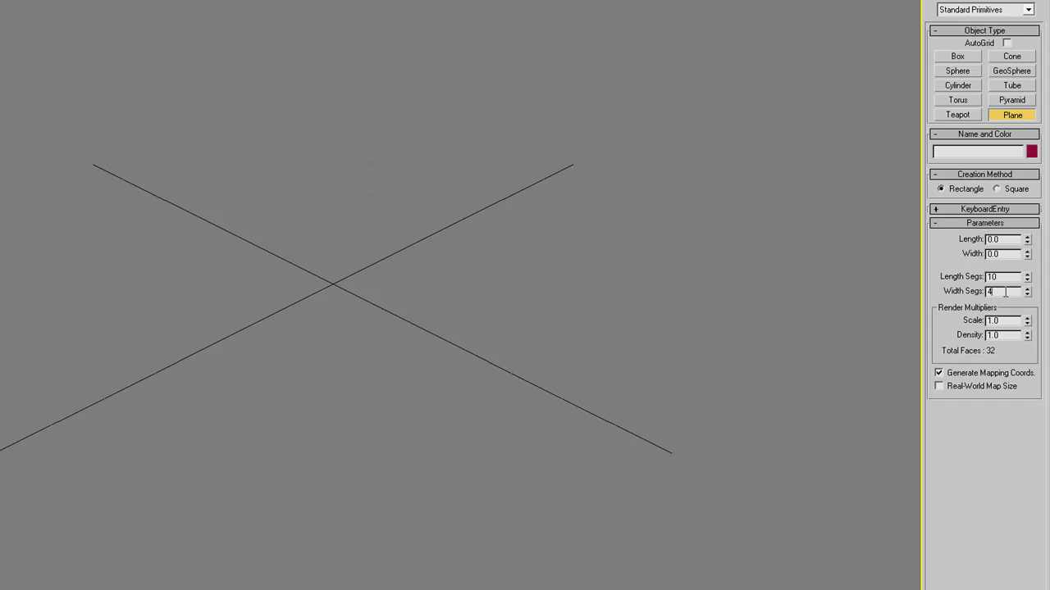
type("10")
left_click_drag(332, 80, 362, 570)
right_click(375, 469)
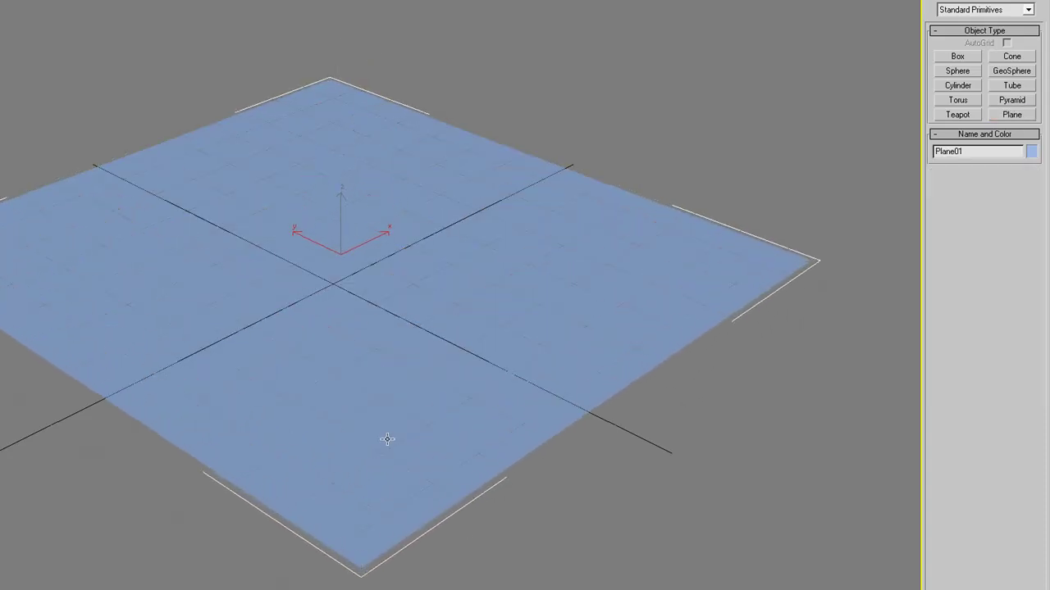
Convert the plane to an Editable Mesh.
right_click(367, 321)
mouse_move(392, 433)
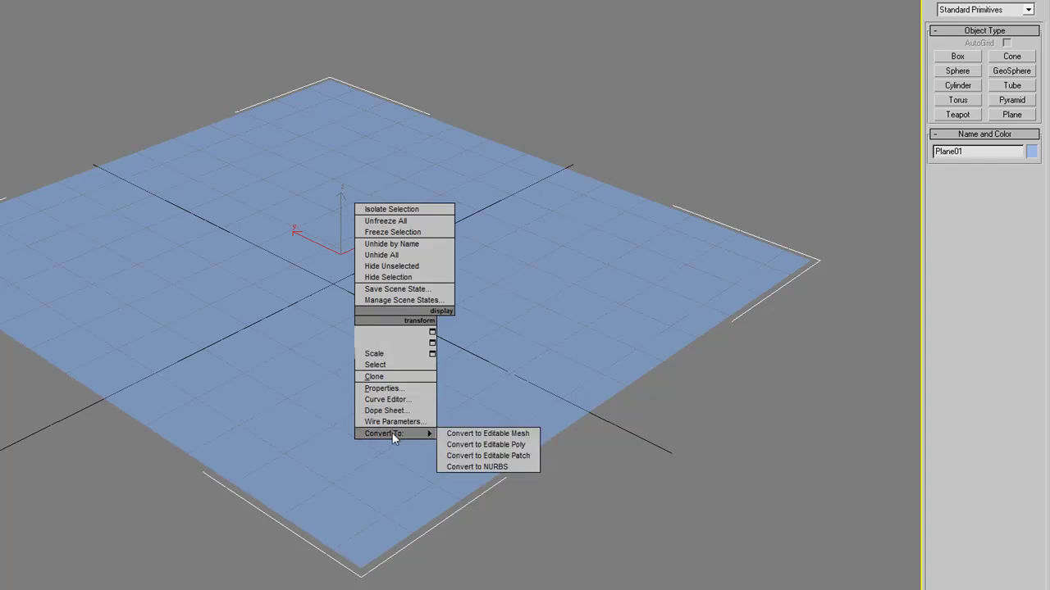
left_click(484, 433)
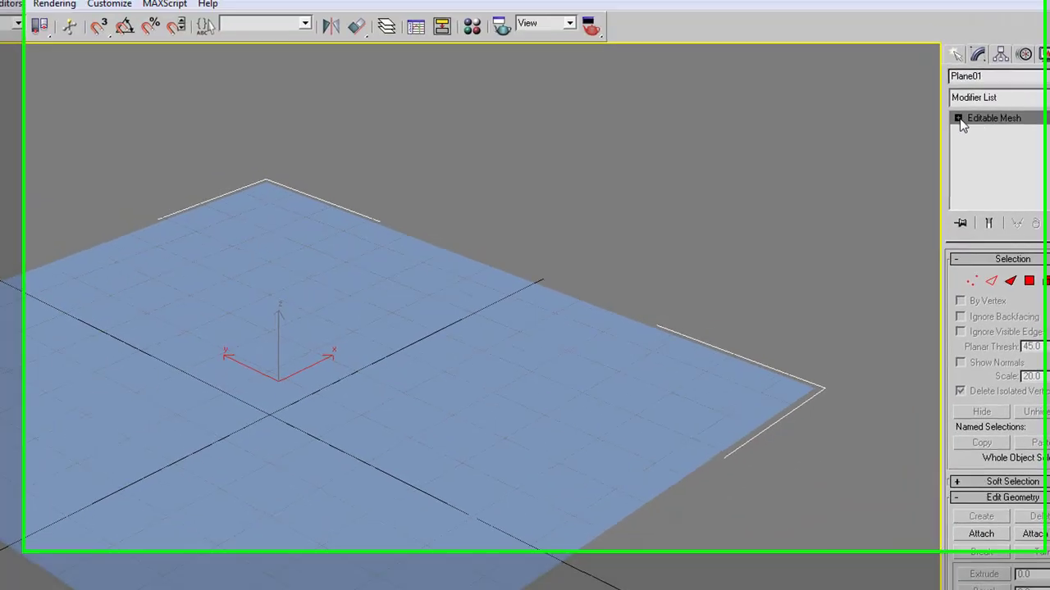
Enter the mesh's Vertex sub-object level and switch the viewport to wireframe display.
left_click(964, 145)
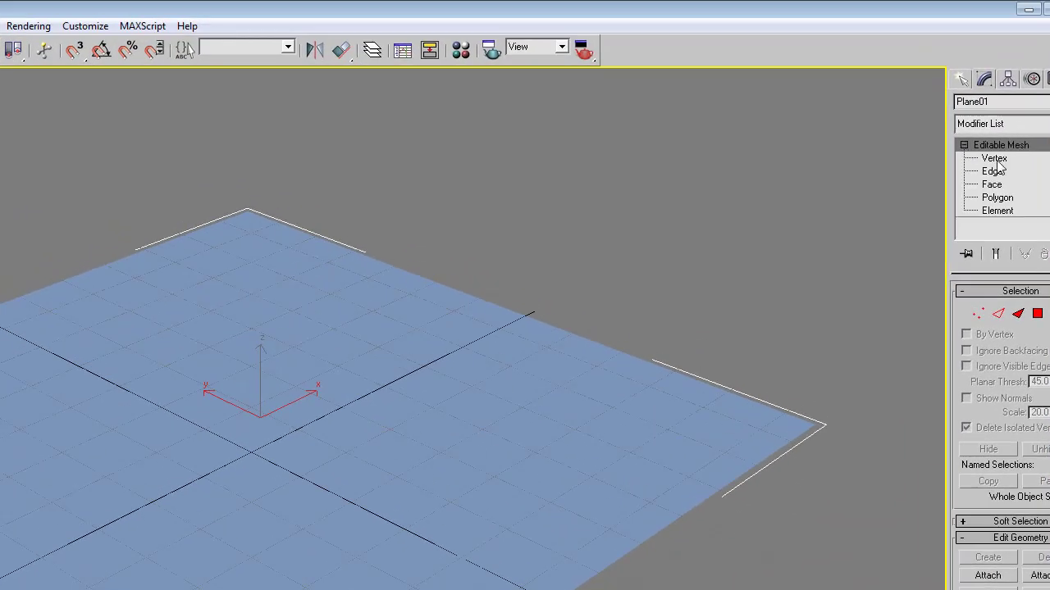
left_click(995, 159)
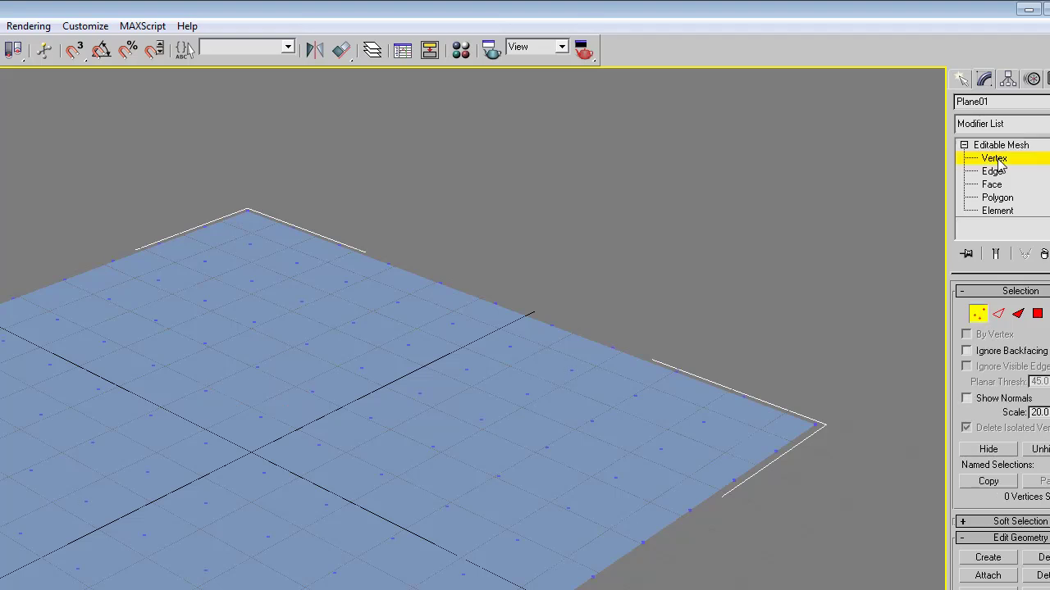
key("F3")
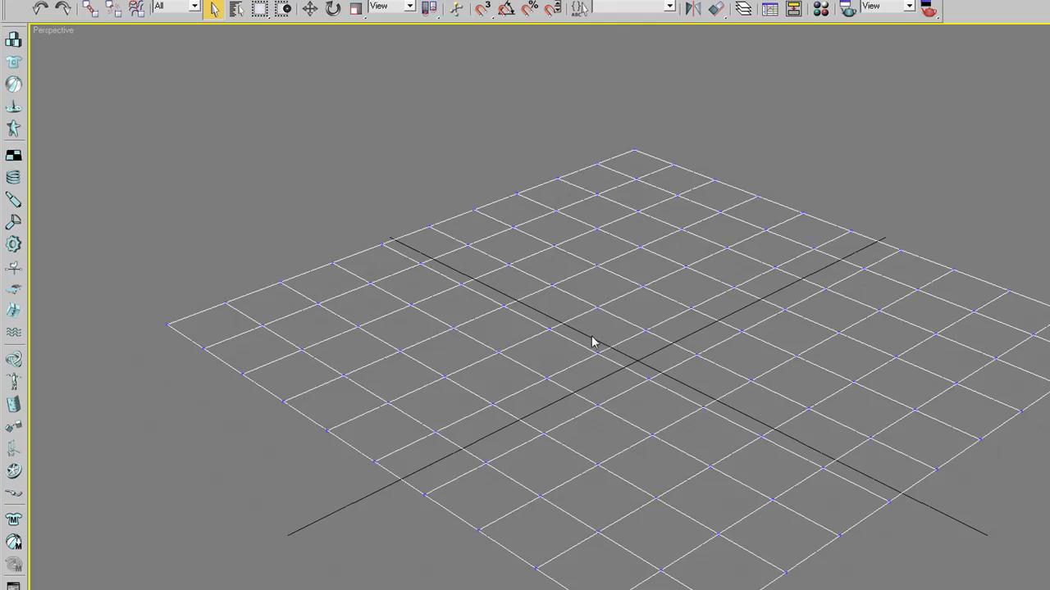
Select three path-like groups of interior vertices: from the centre toward the front corner, near the left corner, and along the back corner.
left_click(597, 353)
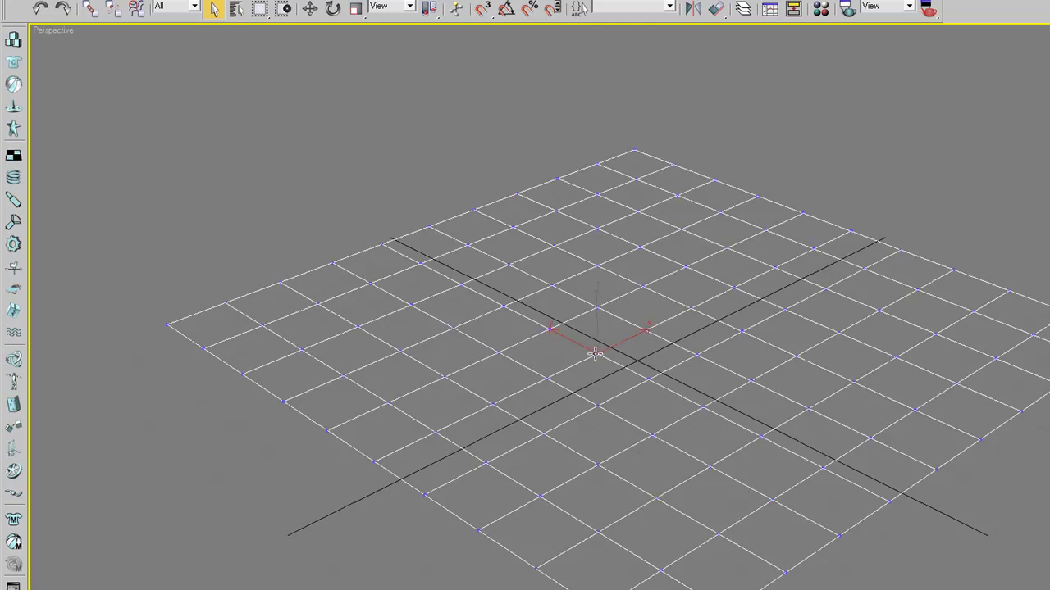
left_click(649, 381, "ctrl")
left_click_drag(666, 459, 677, 550, "ctrl")
left_click_drag(629, 493, 594, 572, "ctrl")
left_click_drag(355, 318, 474, 286, "ctrl")
left_click_drag(544, 253, 603, 228, "ctrl")
left_click_drag(611, 219, 642, 209, "ctrl")
left_click_drag(349, 264, 447, 278, "ctrl")
left_click_drag(449, 268, 476, 287, "ctrl")
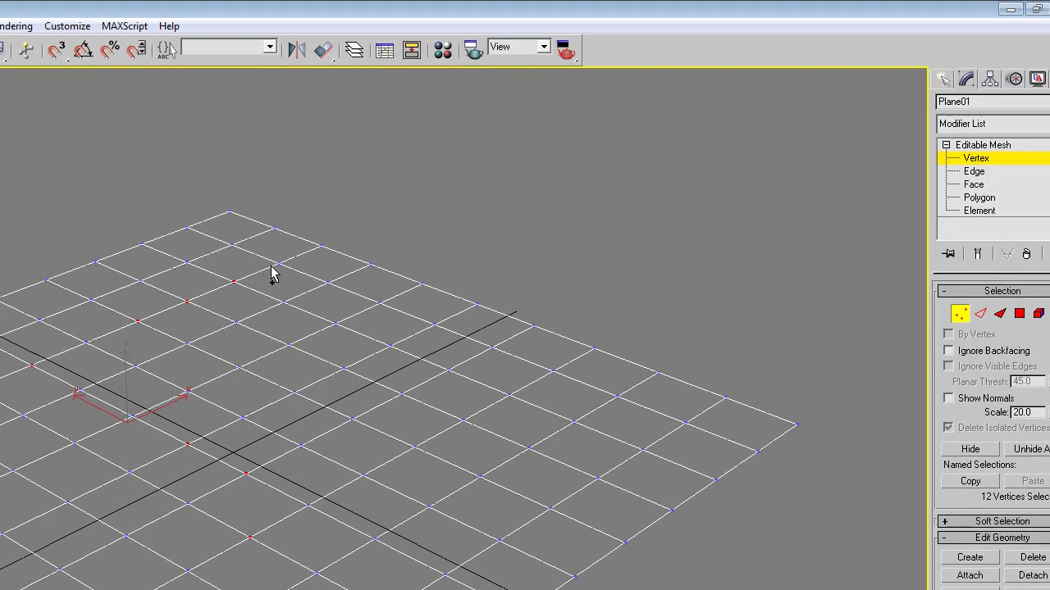
left_click_drag(372, 301, 461, 342, "ctrl")
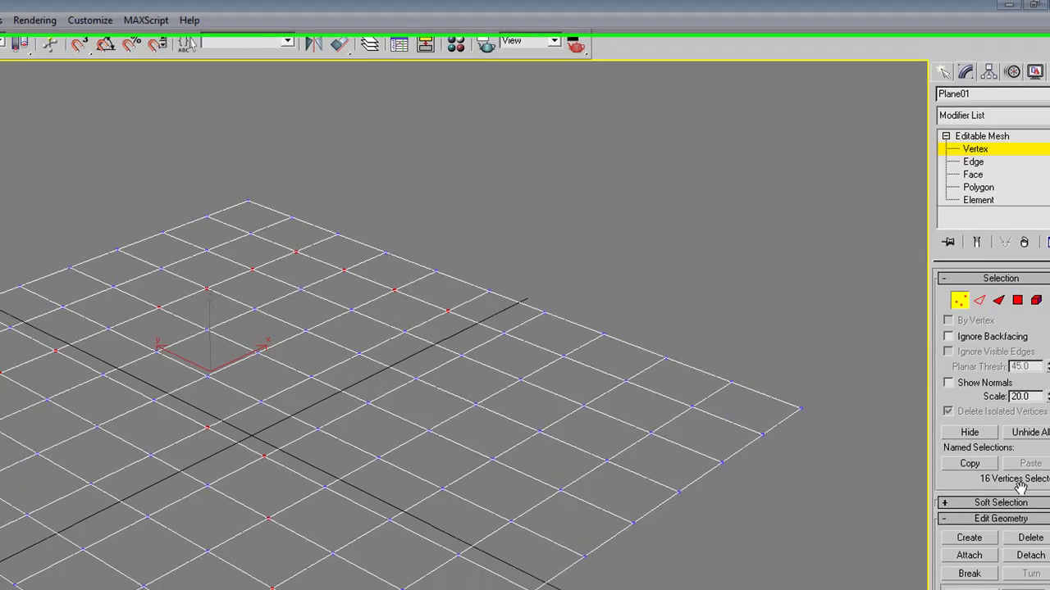
Set the vertex color of the selected vertices to black.
scroll(1046, 531, "down", 5)
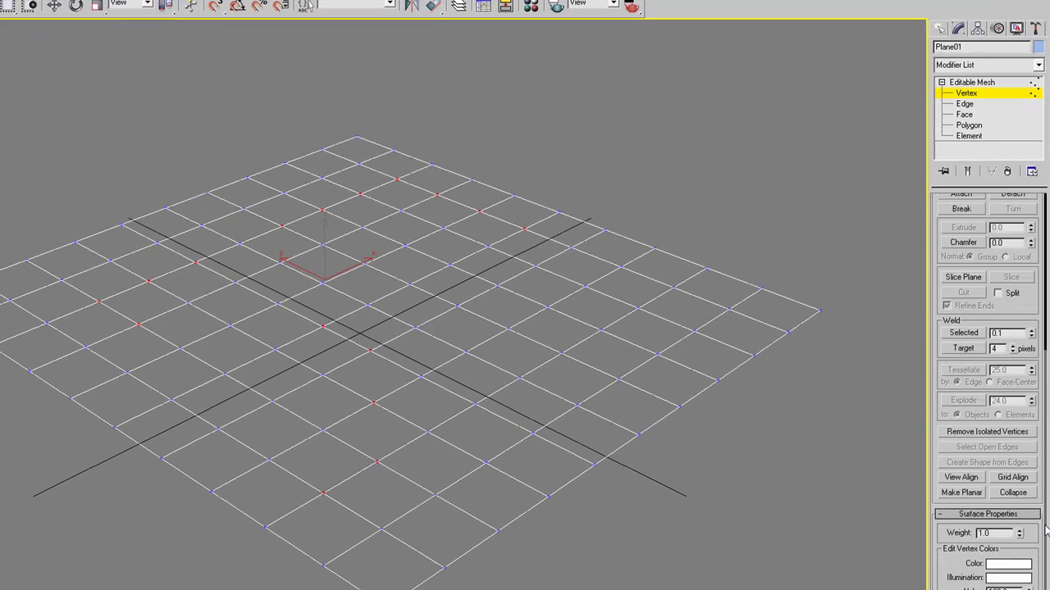
scroll(1046, 531, "down", 1)
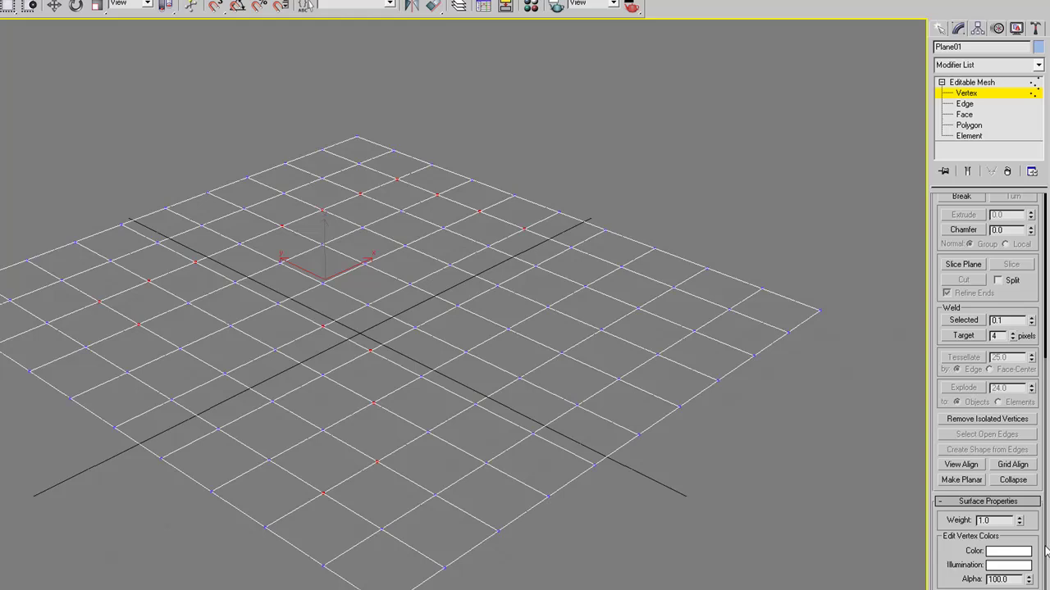
left_click(991, 556)
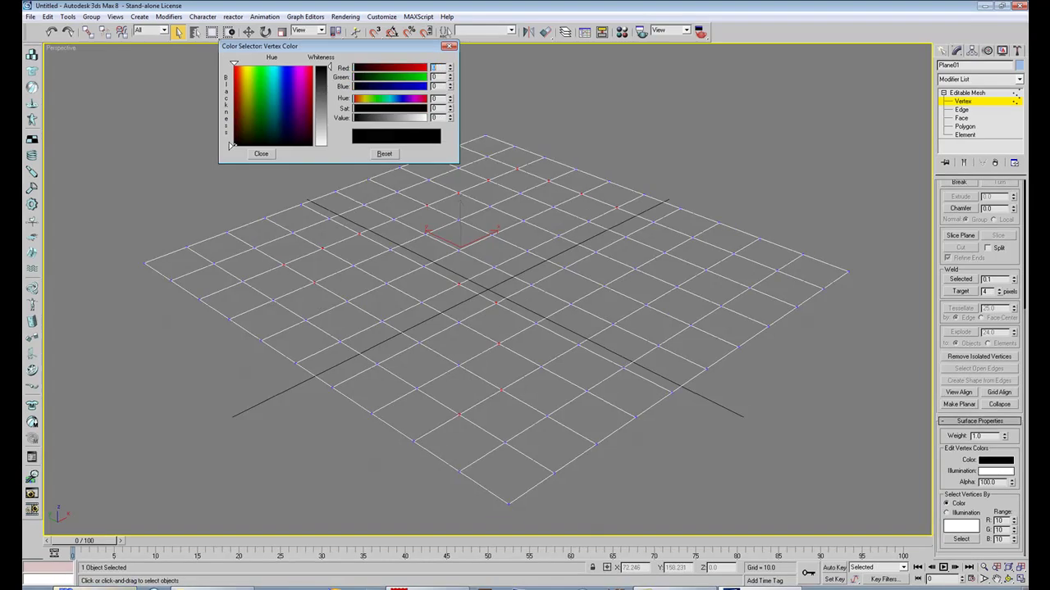
left_click(261, 154)
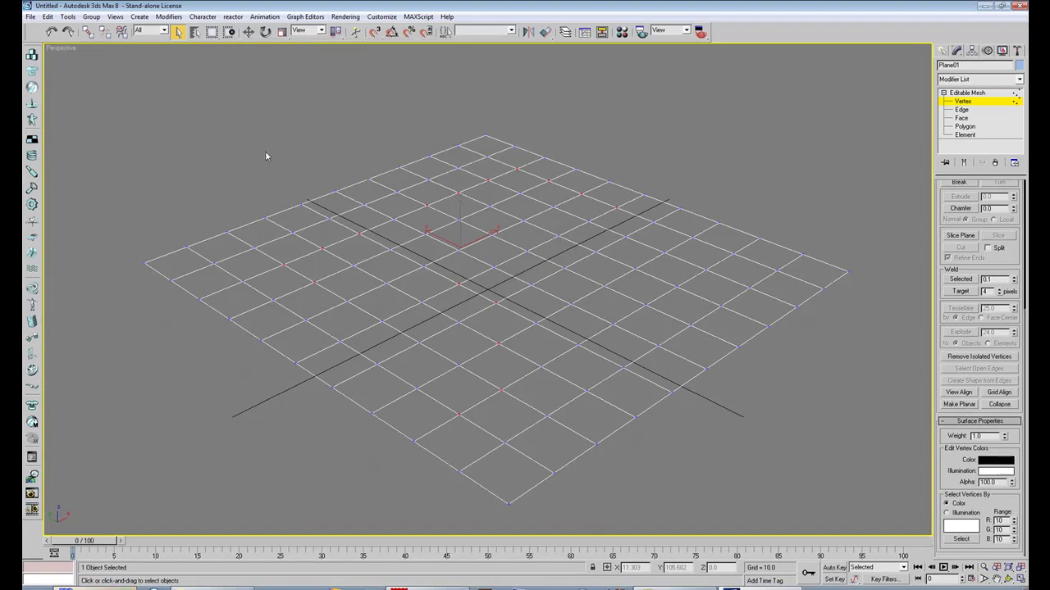
Turn on shaded Vertex Colors display for the plane and show the viewport shaded instead of wireframe.
left_click(1002, 51)
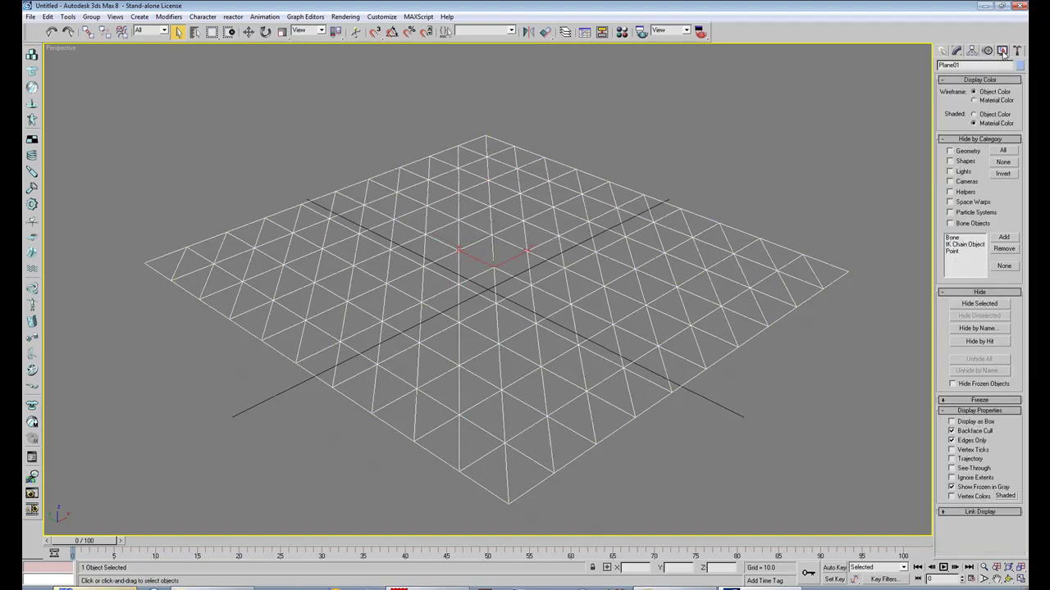
left_click(963, 497)
left_click(1011, 536)
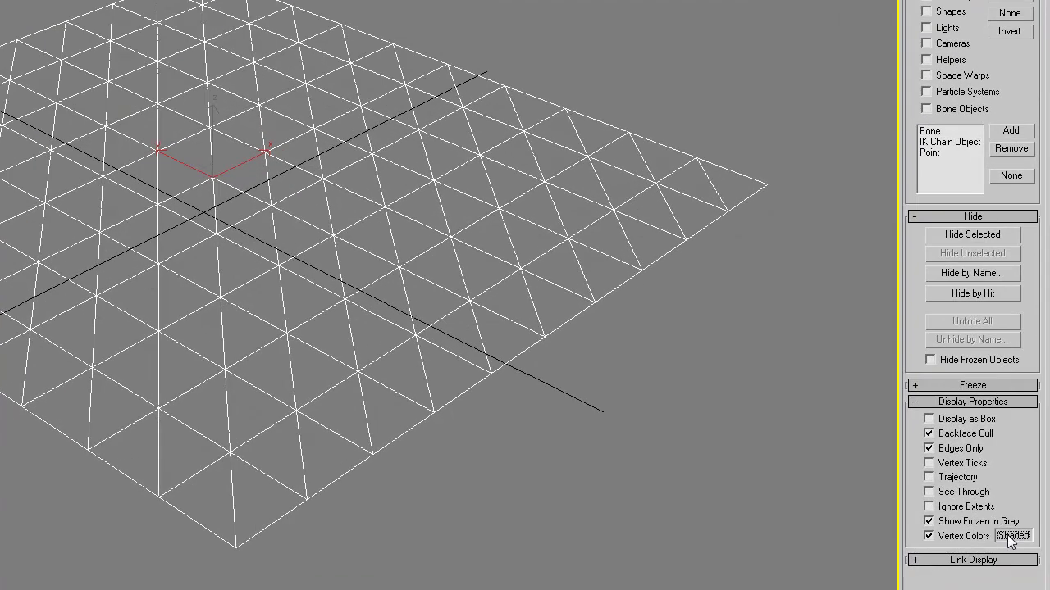
left_click(560, 473)
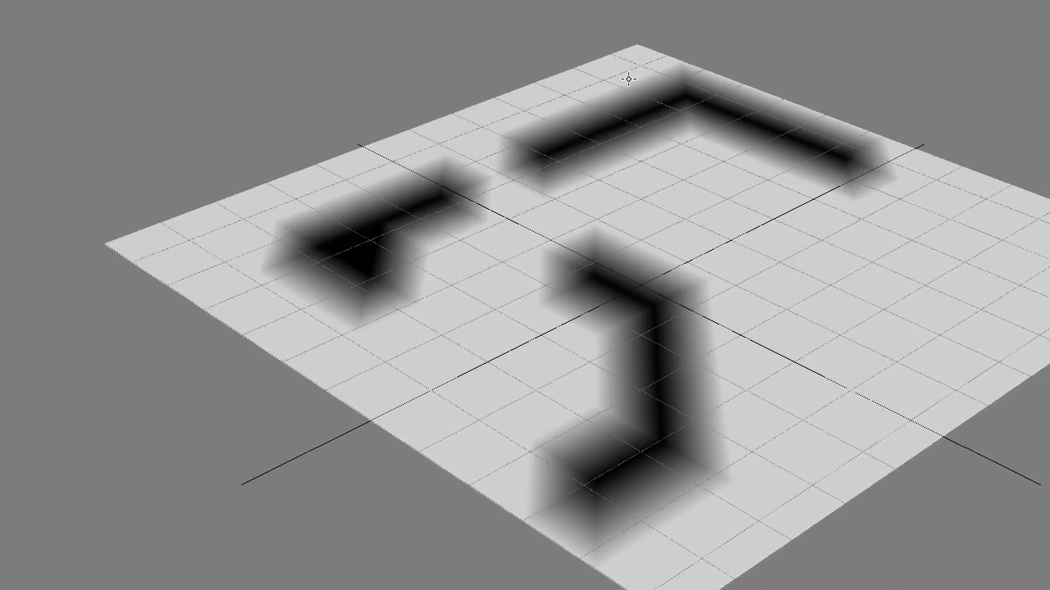
left_click(544, 240)
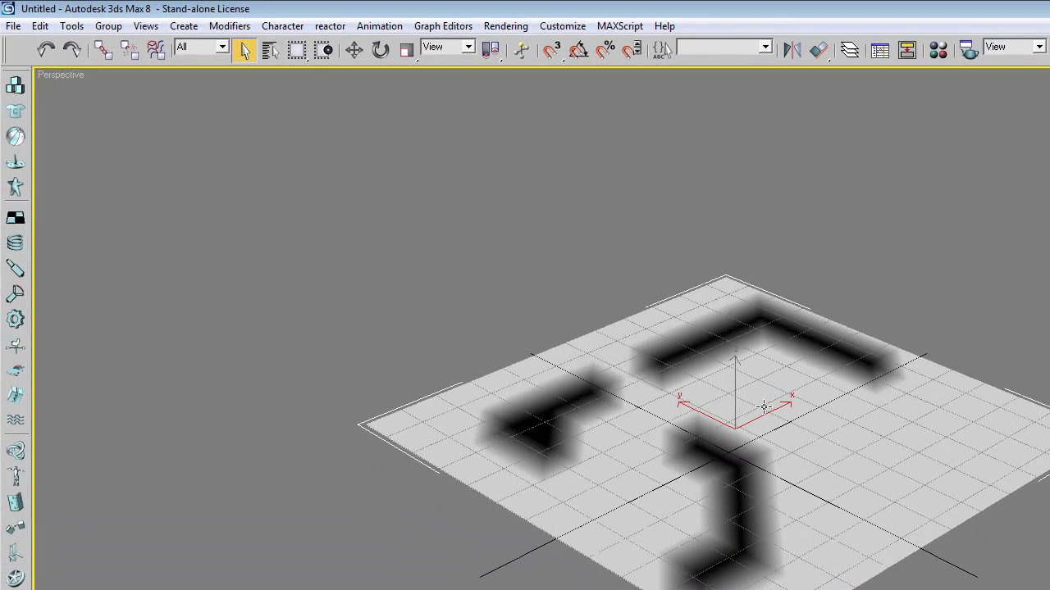
left_click(957, 306)
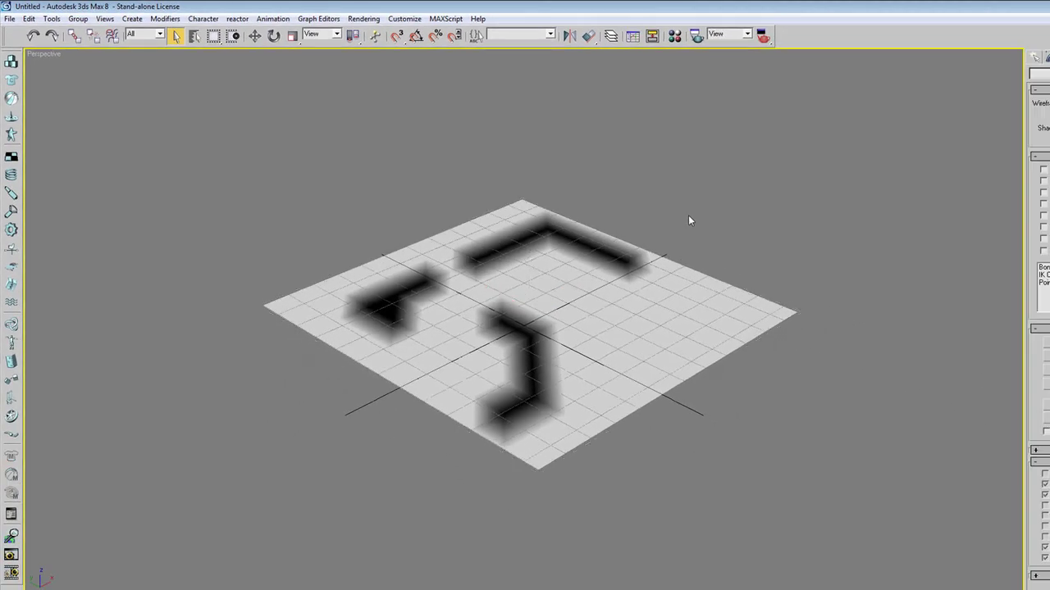
With the plane selected, name the first Material Editor slot Ground and change its material type to W3D.
left_click(629, 260)
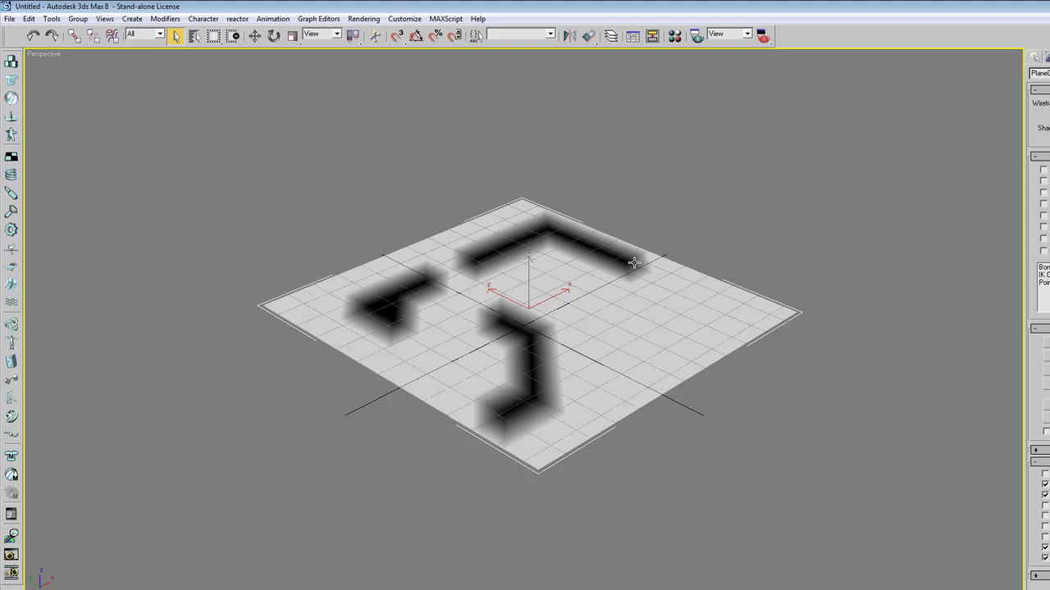
key("m")
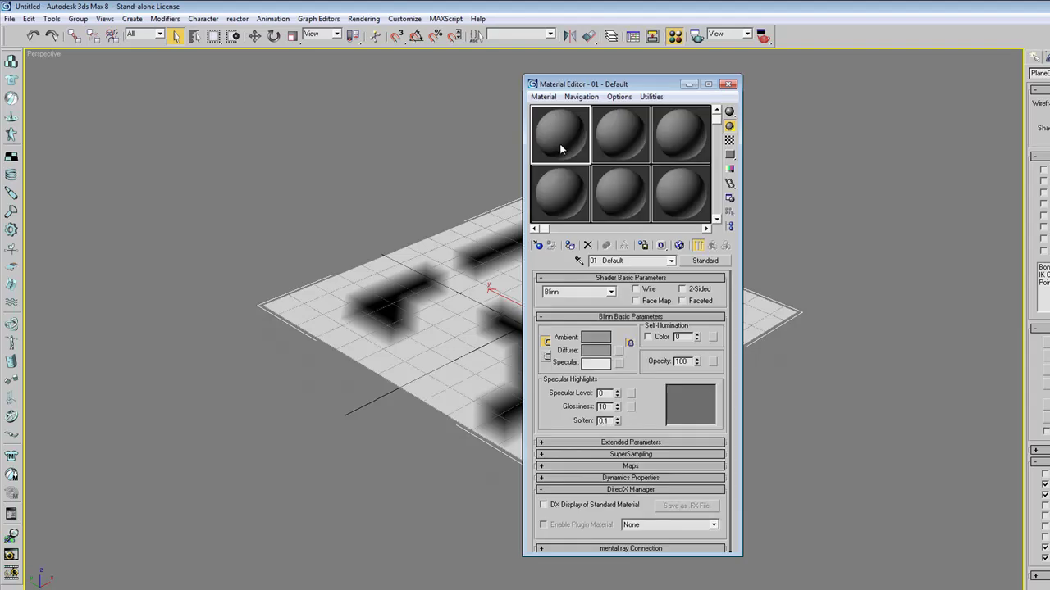
left_click(632, 261)
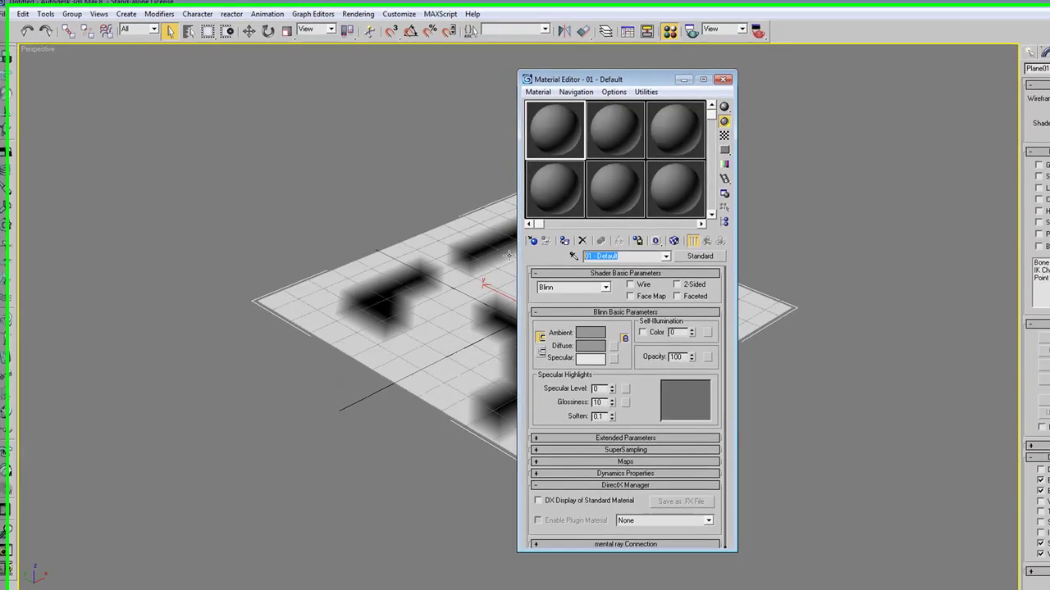
type("Ground")
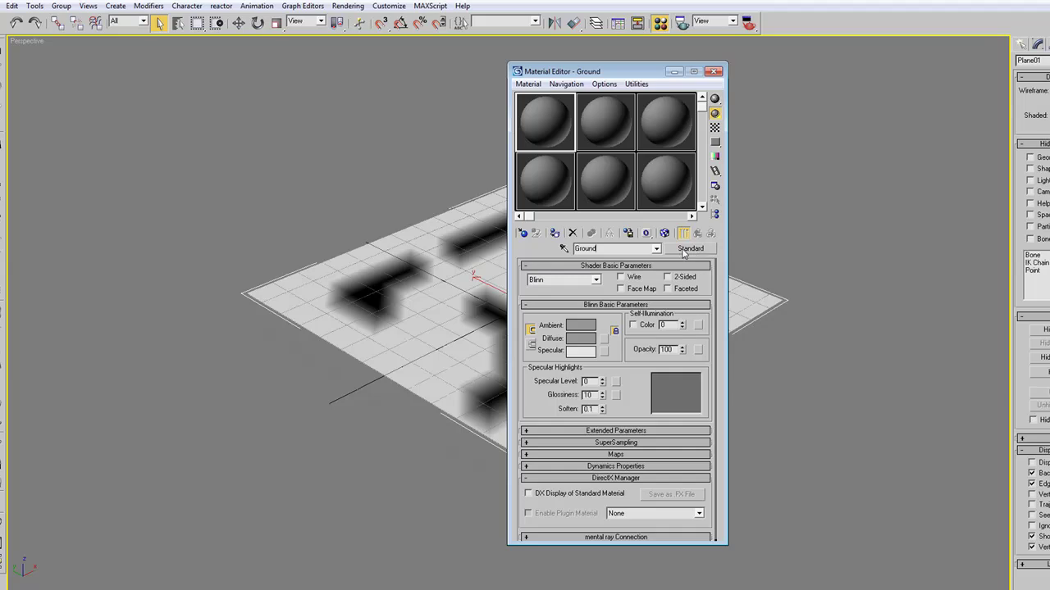
left_click(689, 248)
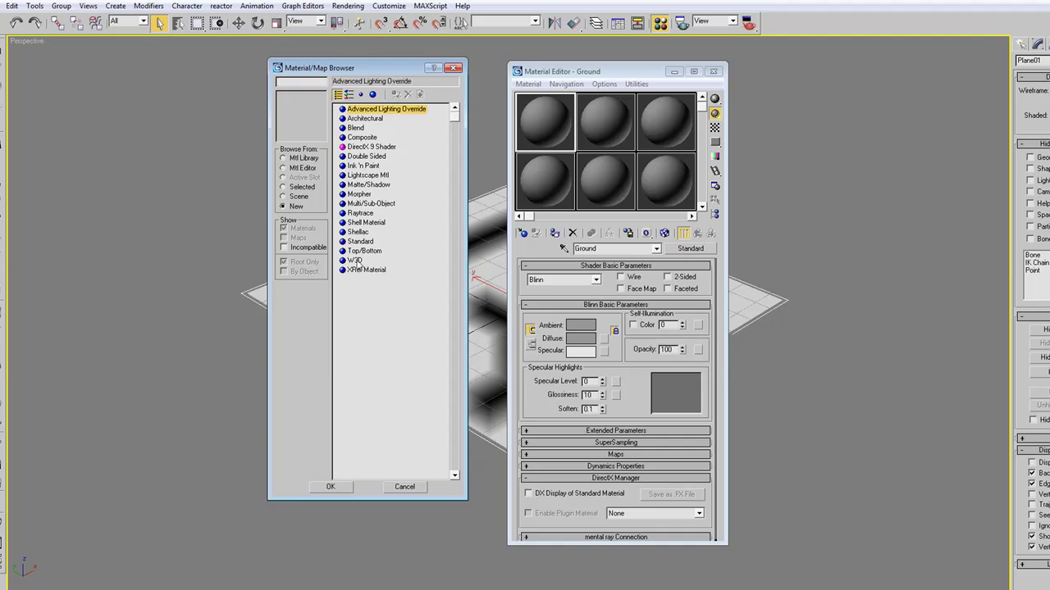
left_click(355, 261)
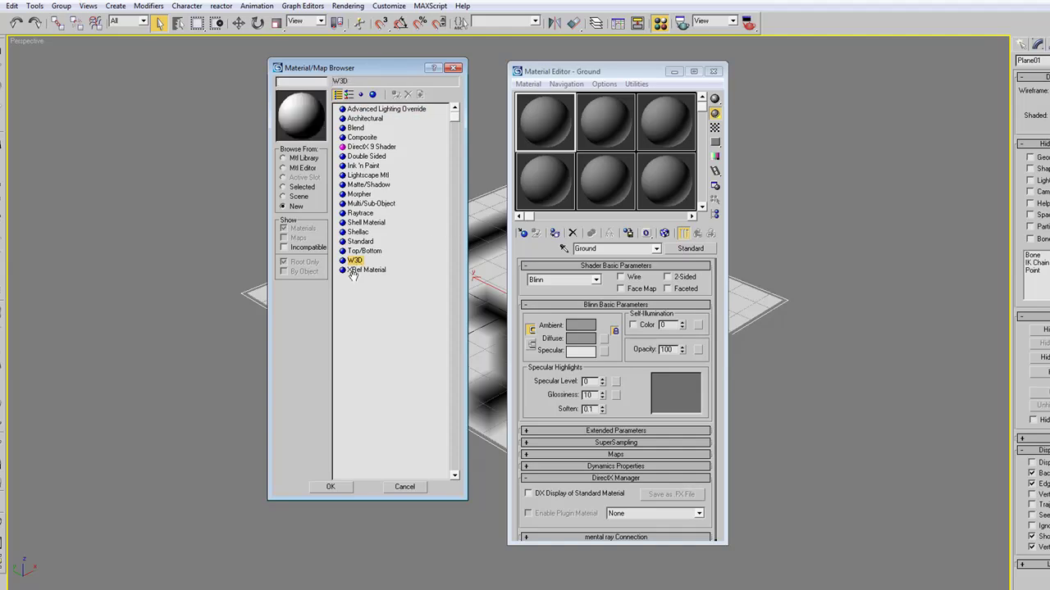
left_click(331, 487)
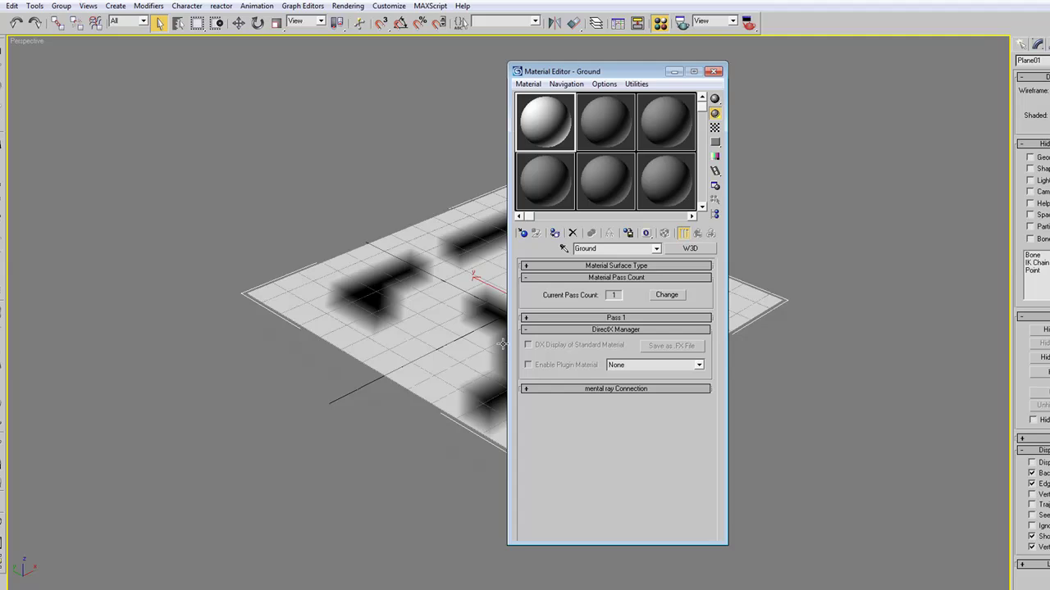
Set the Ground material's surface type to Rock and its pass count to 2.
left_click(529, 268)
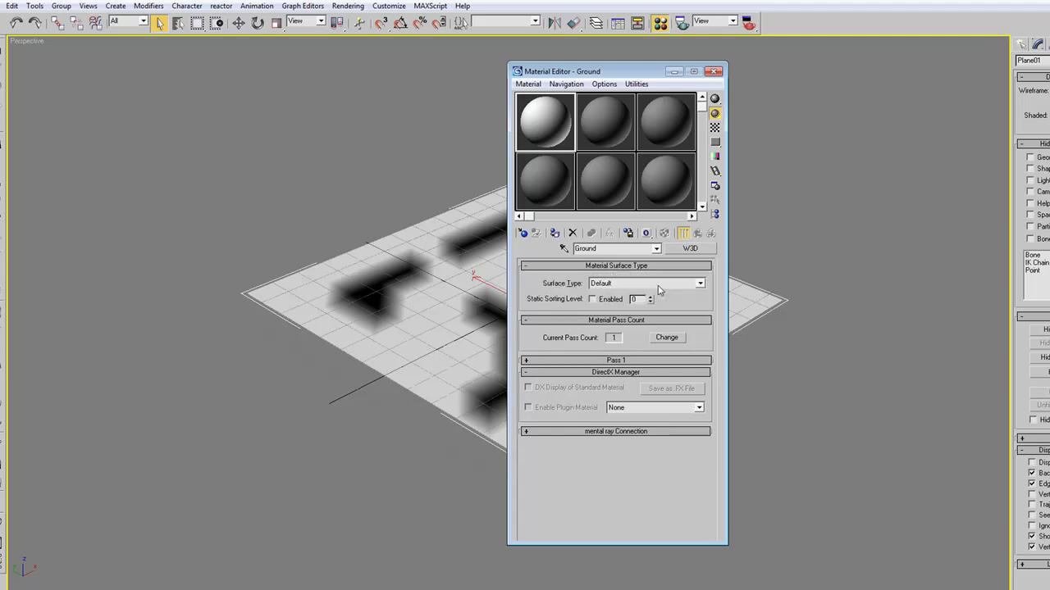
left_click(656, 287)
scroll(647, 307, "up", 4)
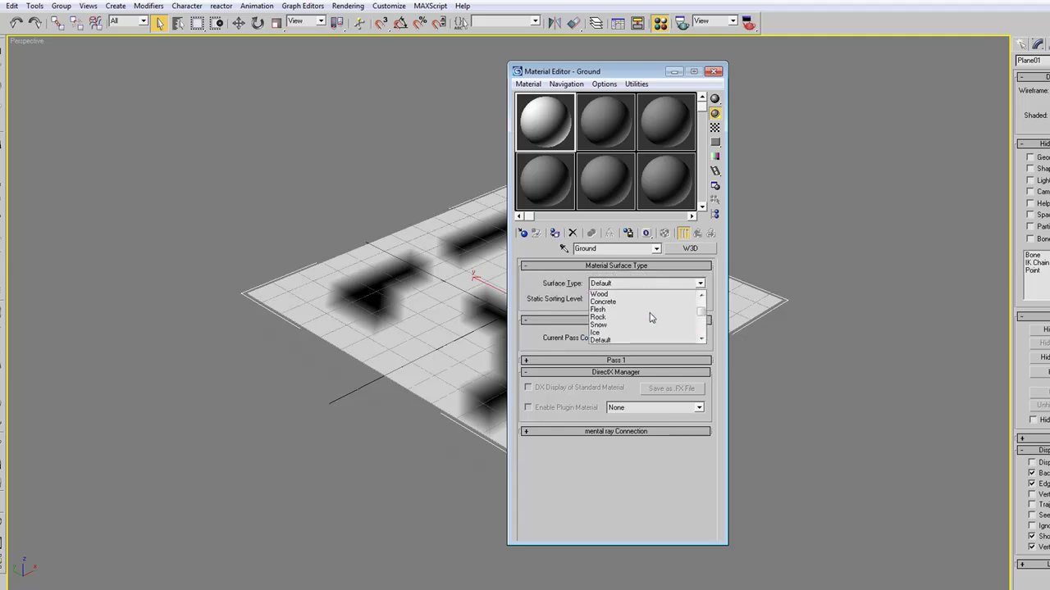
left_click(639, 318)
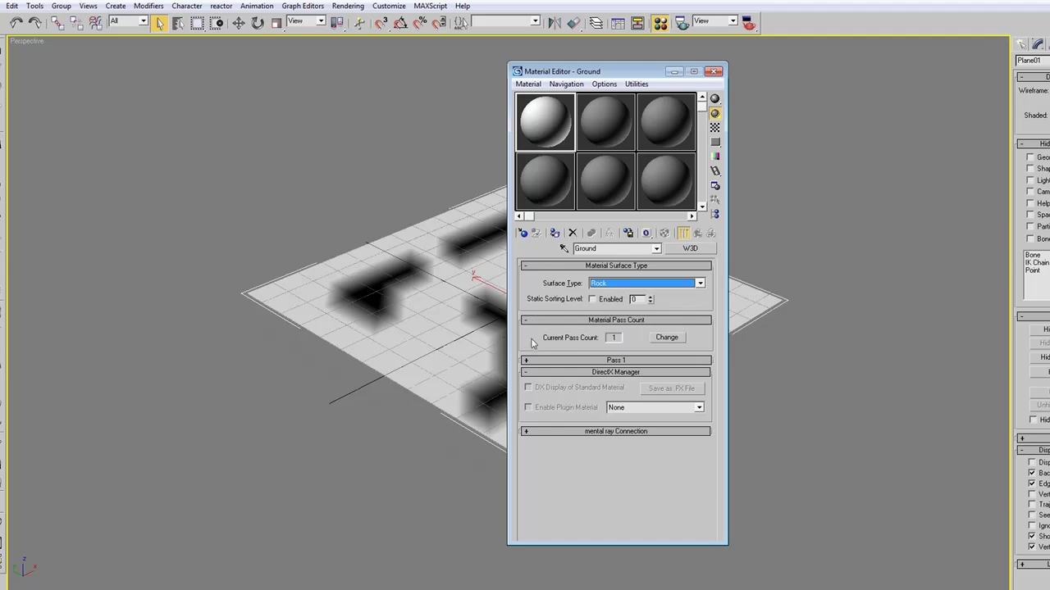
left_click(665, 338)
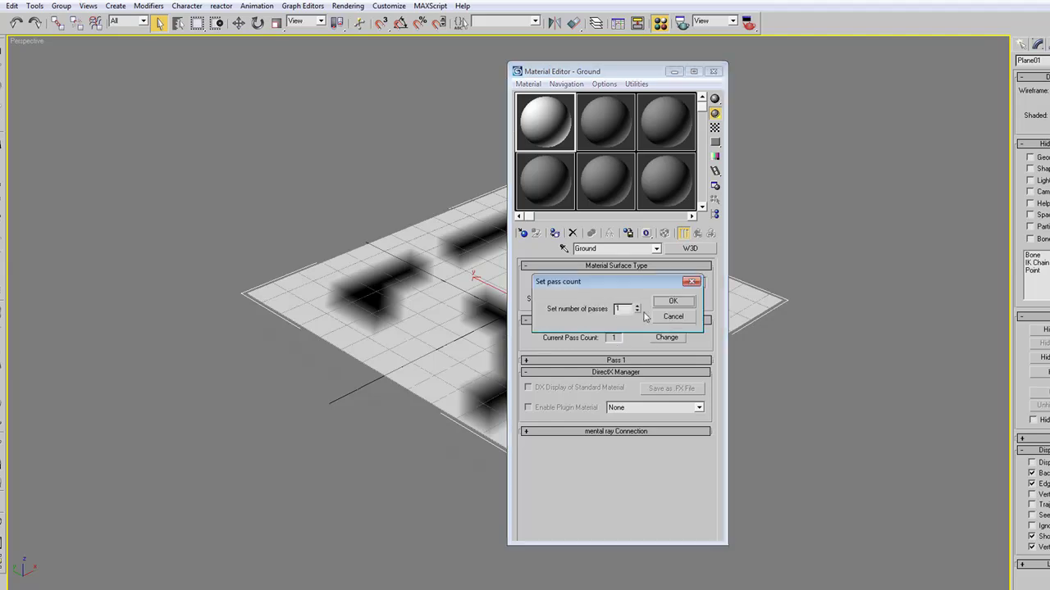
left_click(639, 306)
left_click(672, 301)
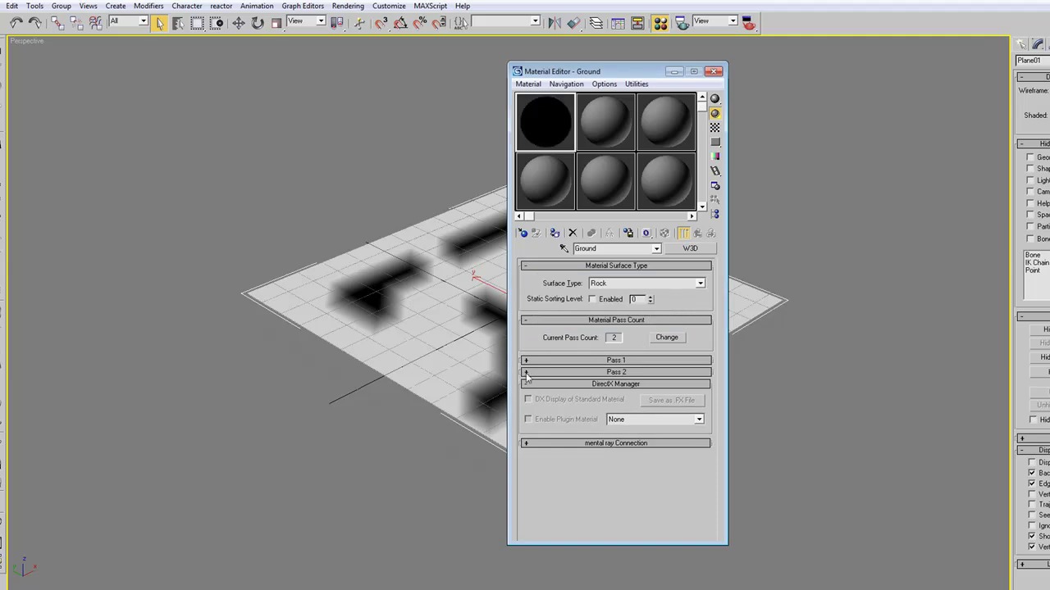
Set the ambient and diffuse colors of the Ground material's Pass 2 to white.
left_click(617, 372)
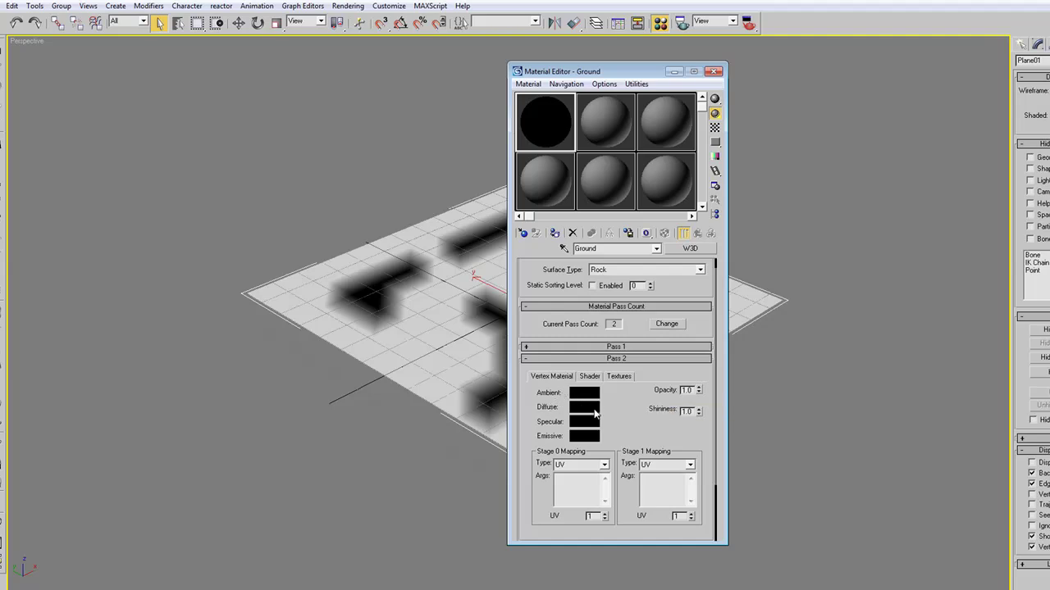
left_click(592, 396)
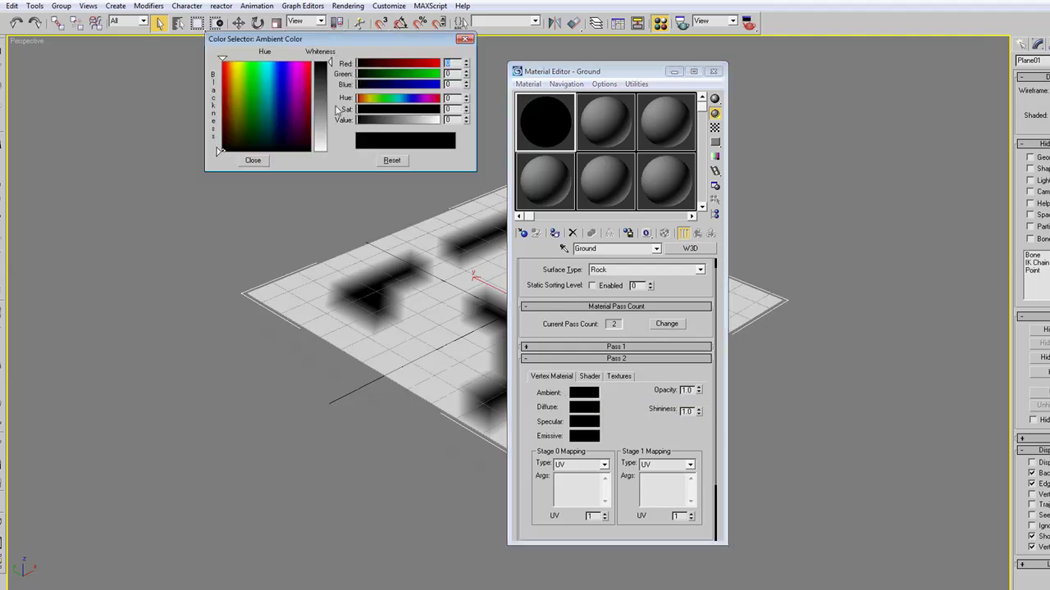
left_click_drag(320, 110, 319, 151)
left_click(268, 160)
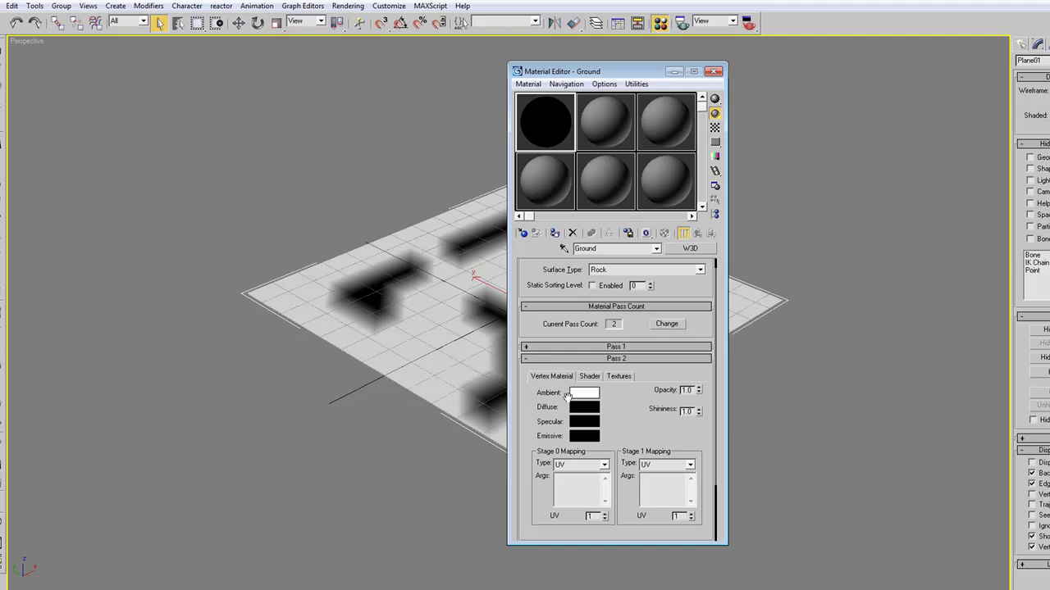
left_click(581, 410)
left_click_drag(320, 103, 320, 151)
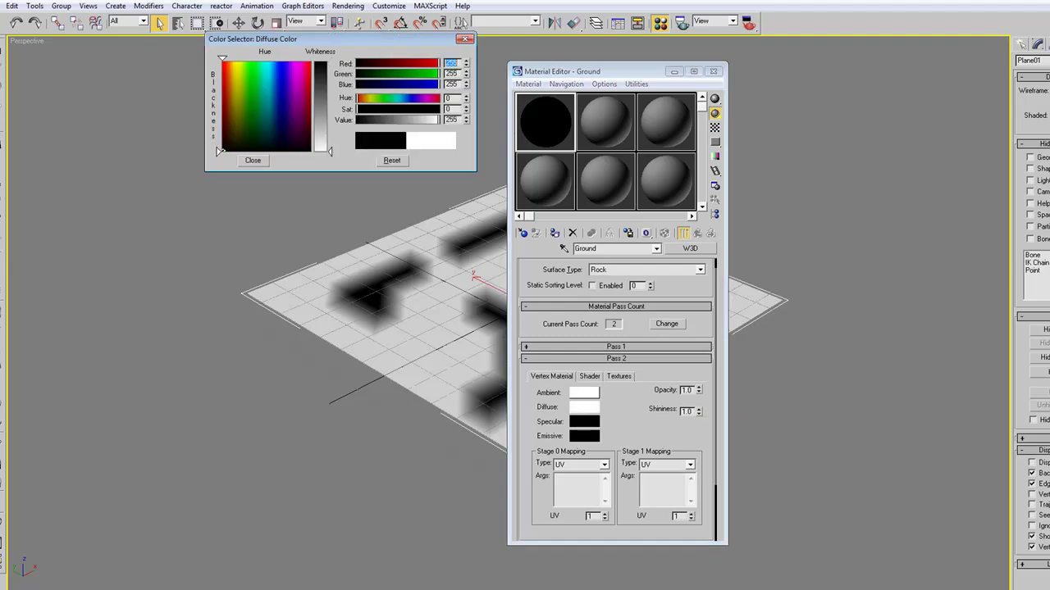
left_click(253, 161)
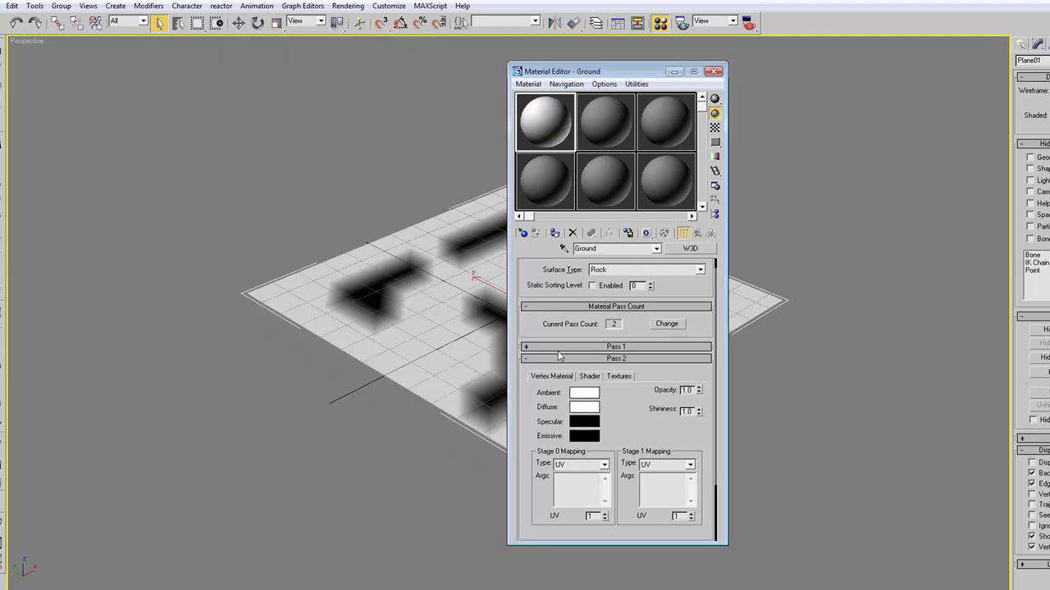
Set the Pass 2 shader's blend mode to Alpha Blend.
left_click(592, 377)
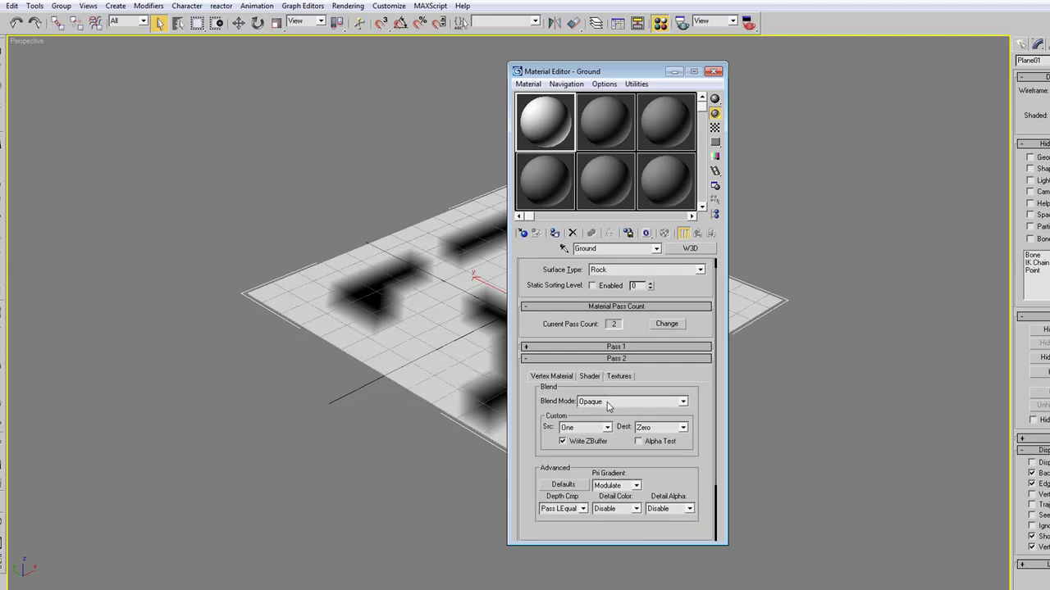
left_click(611, 401)
left_click(607, 451)
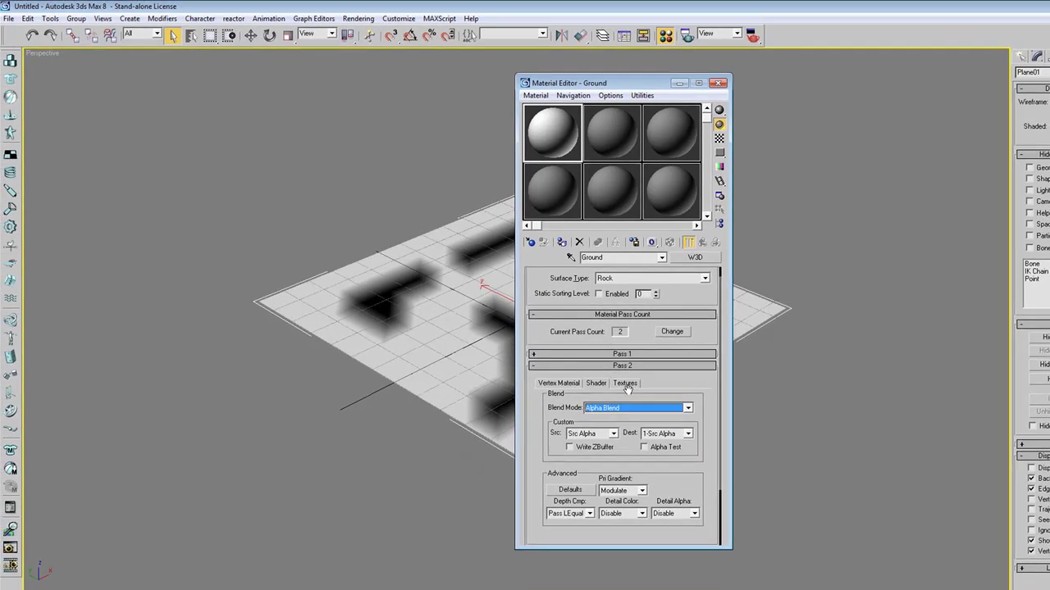
Enable the Pass 2 Stage 0 texture and browse to the materials folder inside 3DSMax8 for its image.
left_click(619, 376)
left_click(593, 396)
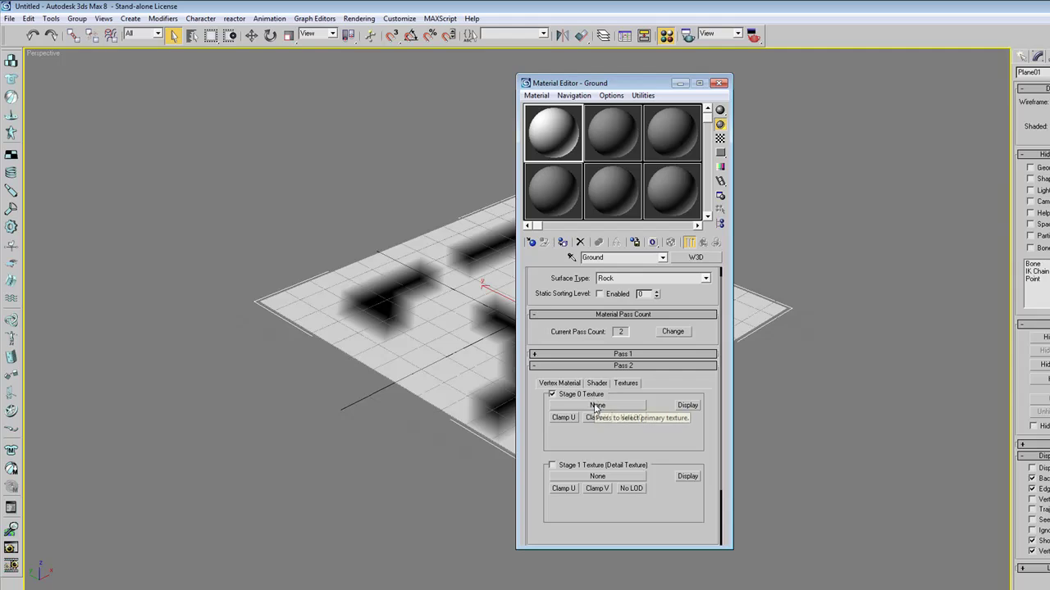
left_click(596, 406)
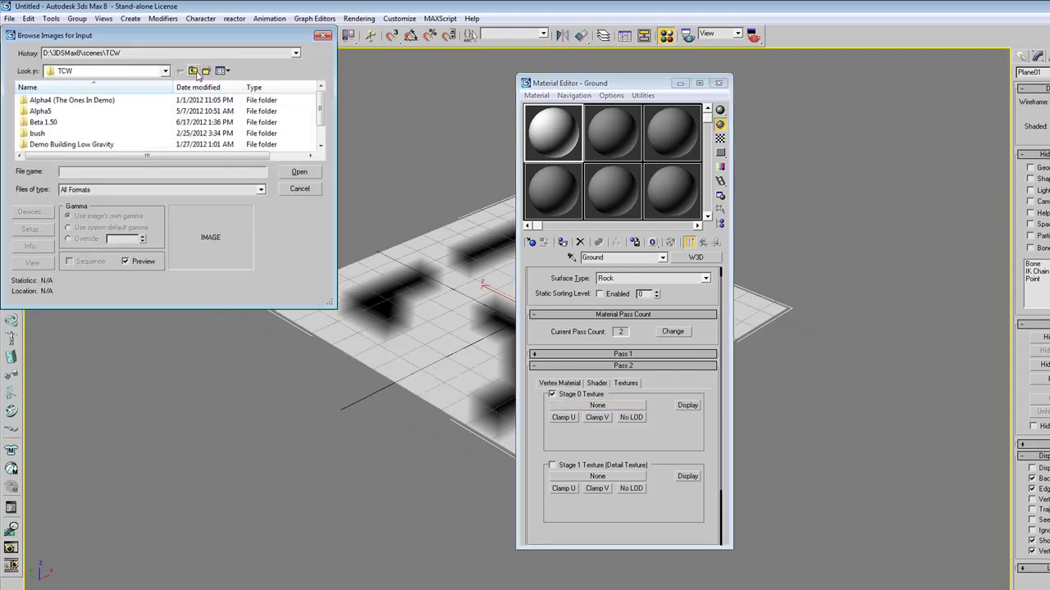
left_click(193, 71)
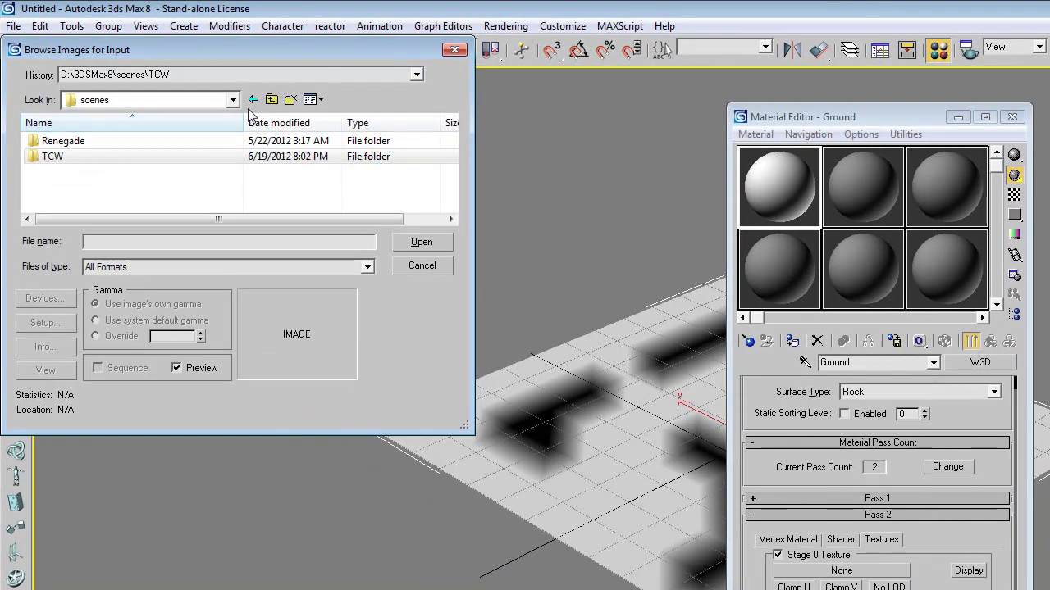
left_click(267, 98)
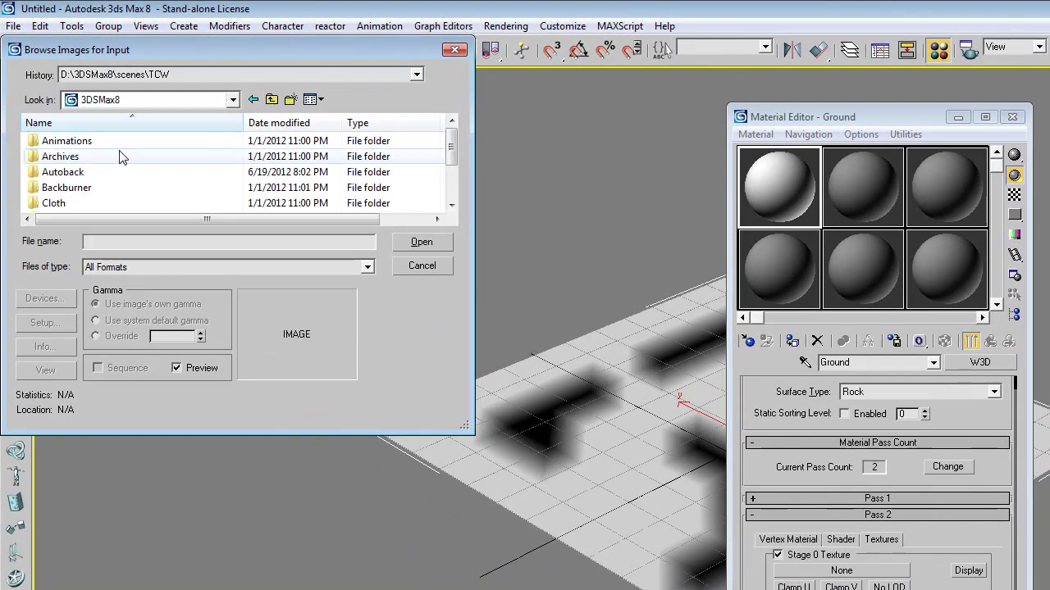
scroll(96, 172, "down", 5)
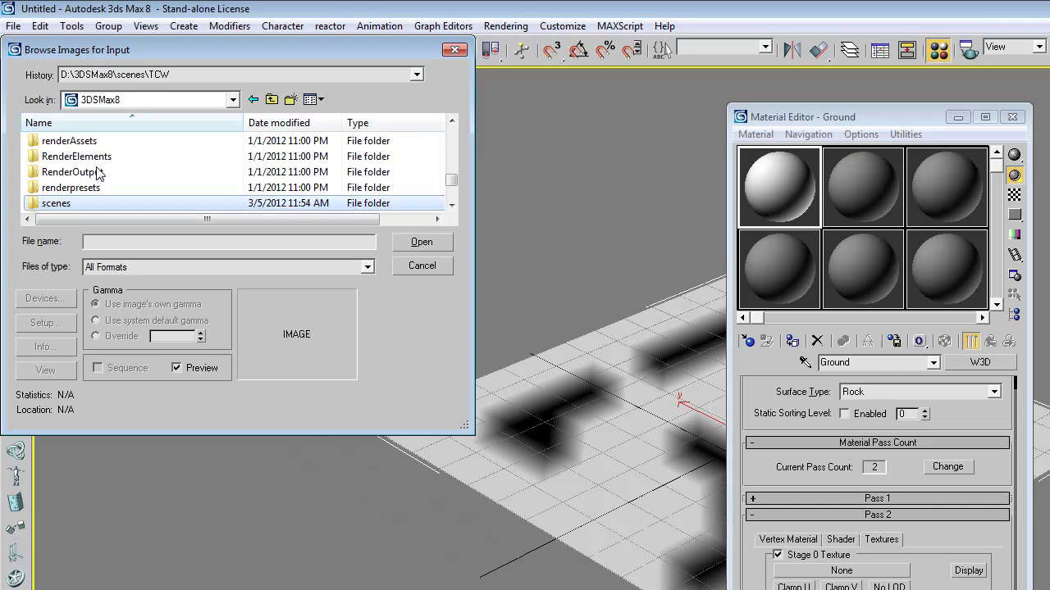
scroll(90, 168, "up", 3)
double_click(79, 164)
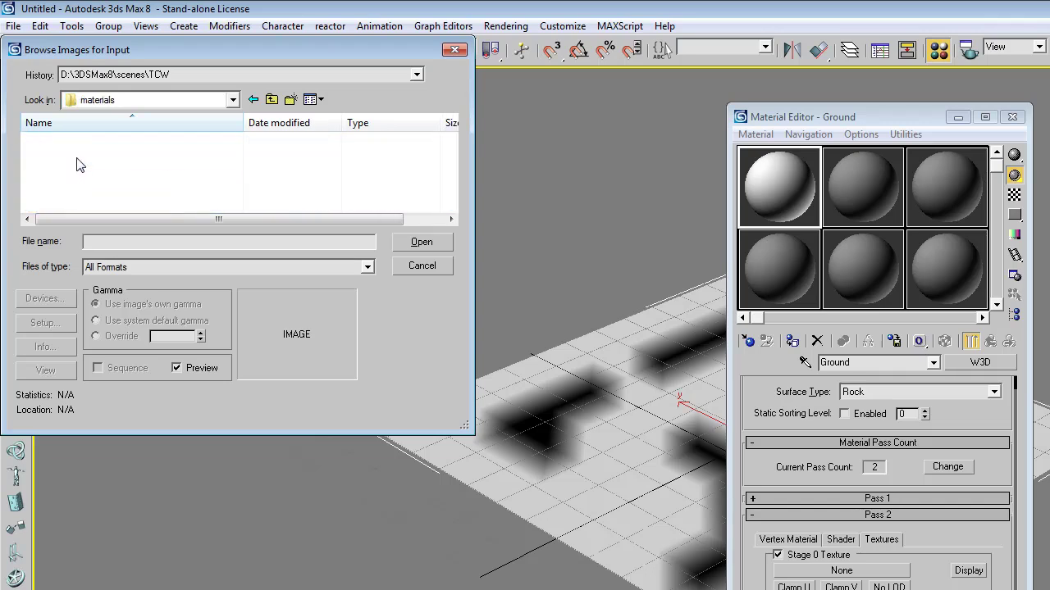
Load ground_rock_01.tga as the Pass 2 Stage 0 texture and turn on its viewport display.
left_click(100, 242)
type("ground")
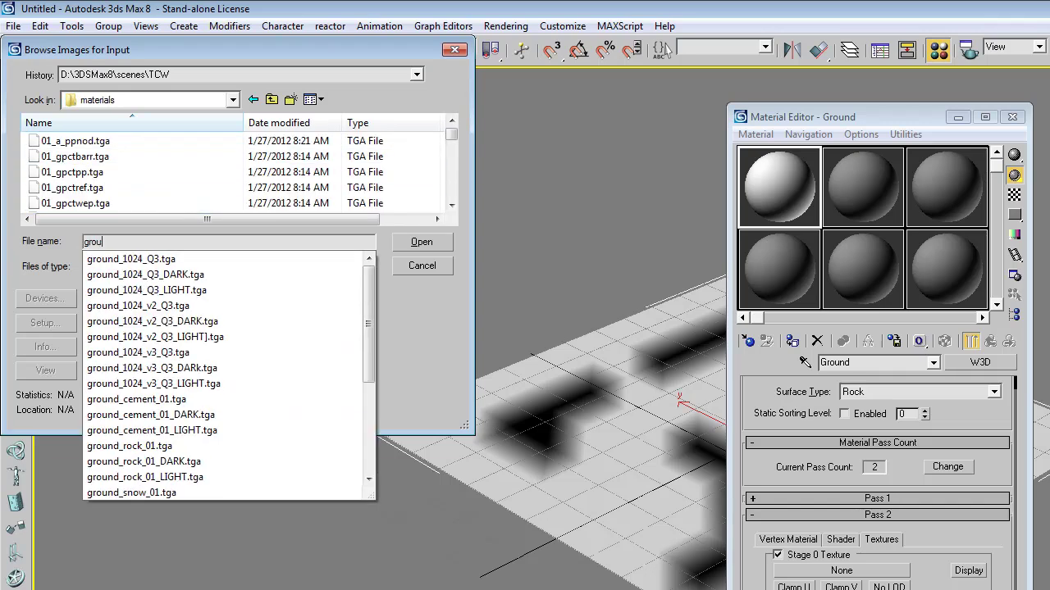
left_click(131, 446)
left_click(423, 242)
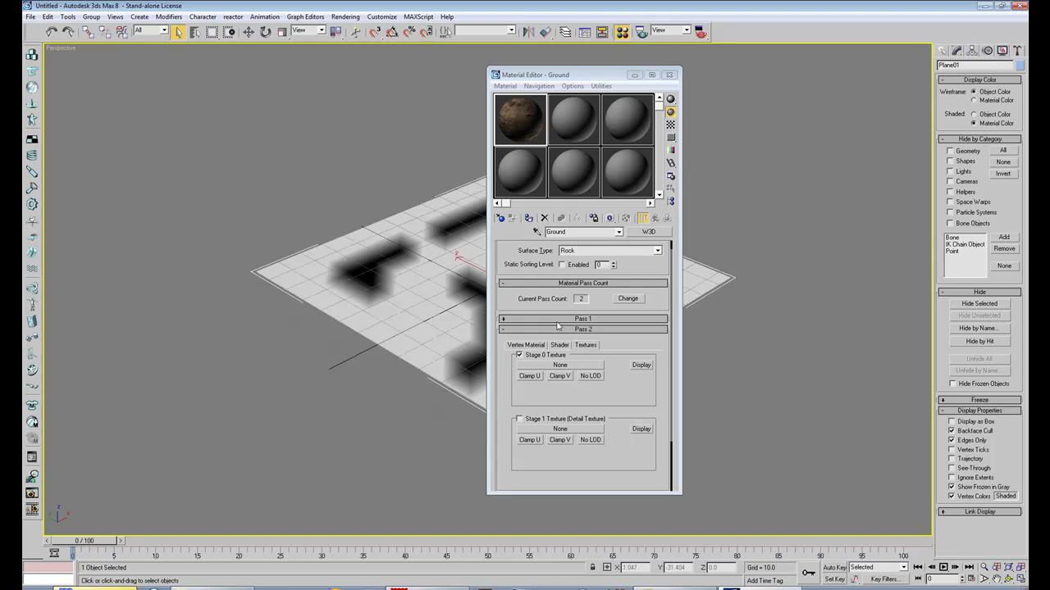
left_click(628, 365)
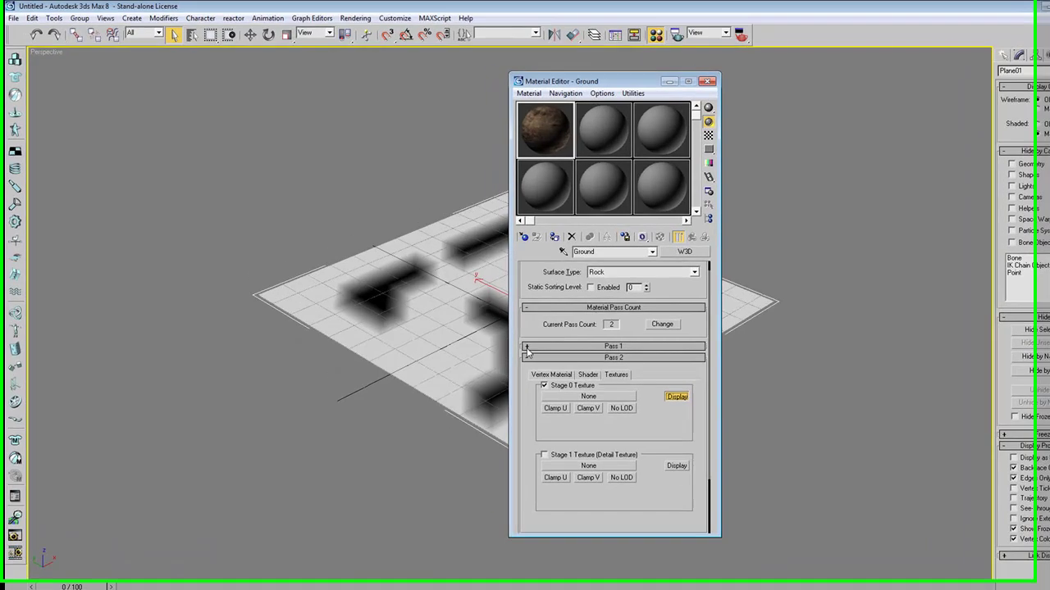
Enable the Pass 1 Stage 0 texture and load ground_snow_01.tga into it.
left_click(503, 318)
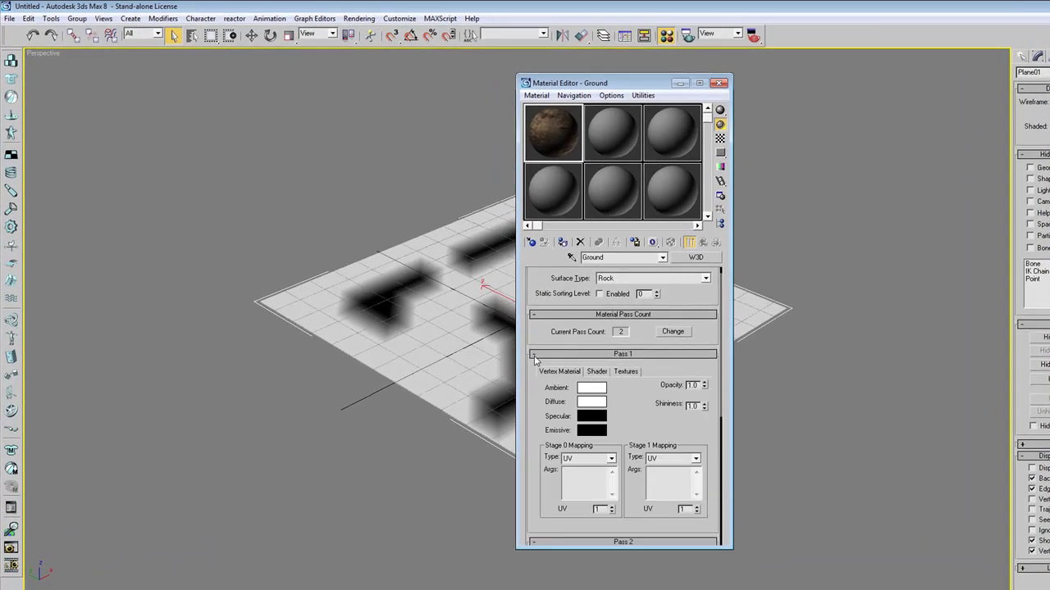
left_click(597, 372)
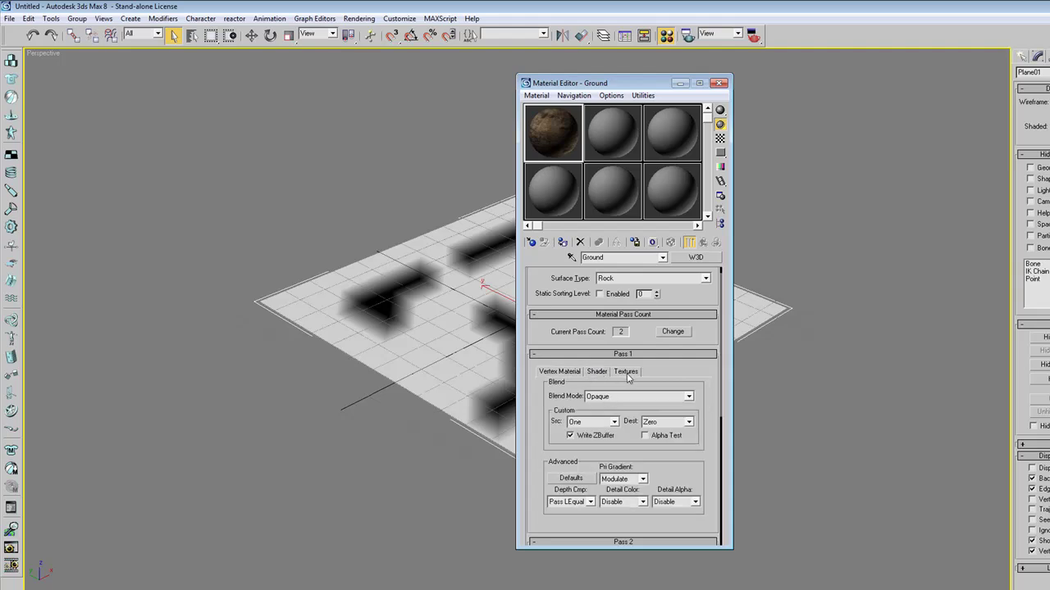
left_click(628, 373)
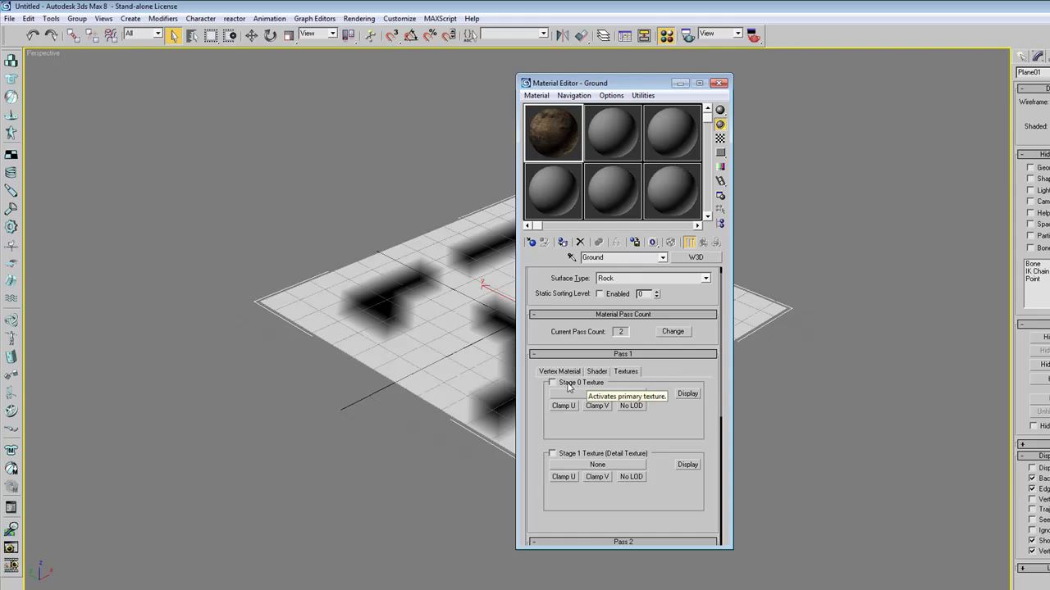
left_click(567, 385)
left_click(597, 394)
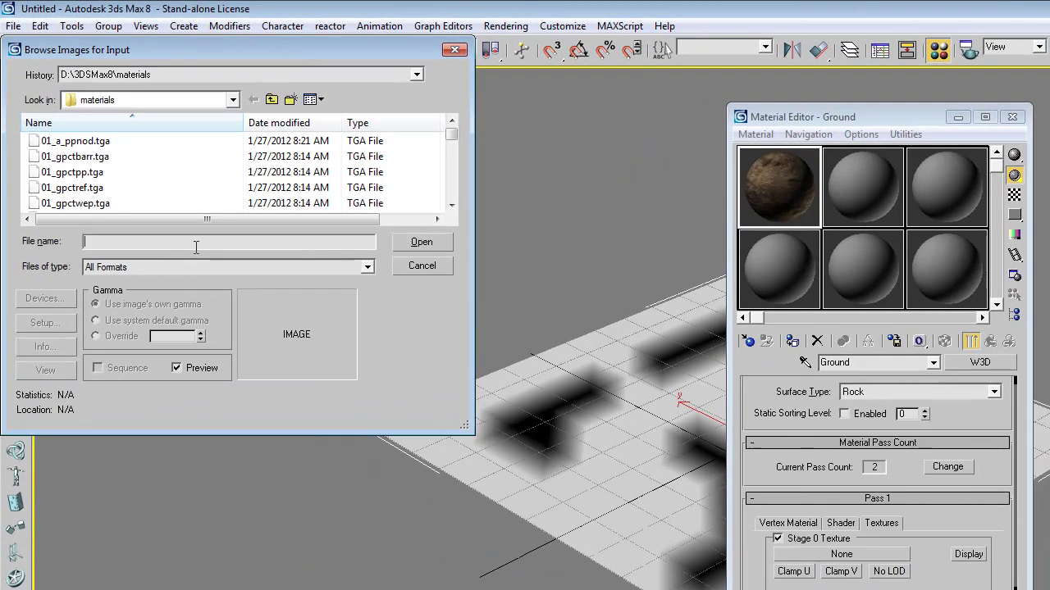
type("ground")
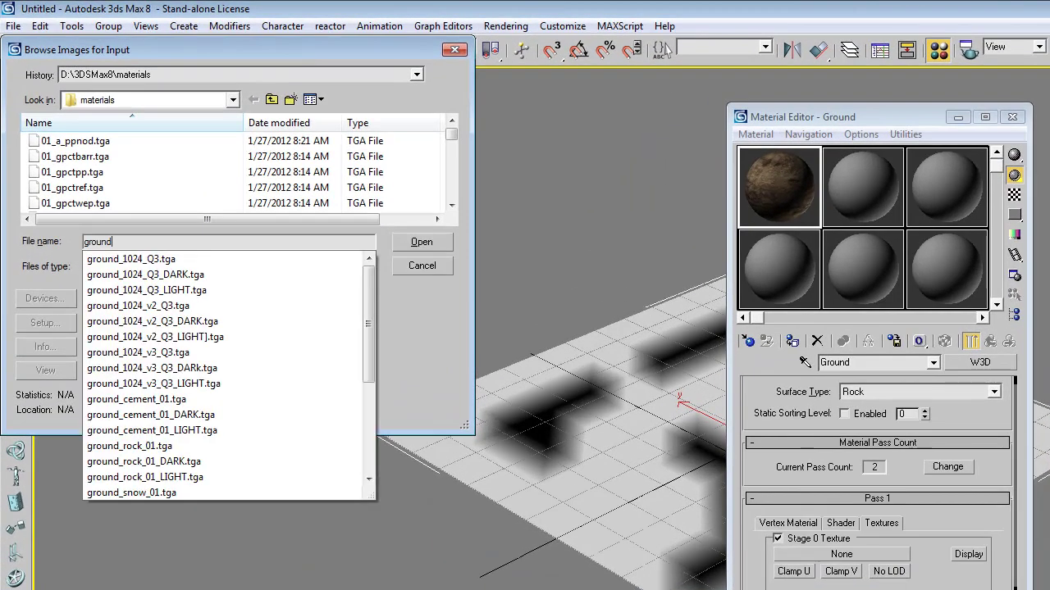
type("_snow")
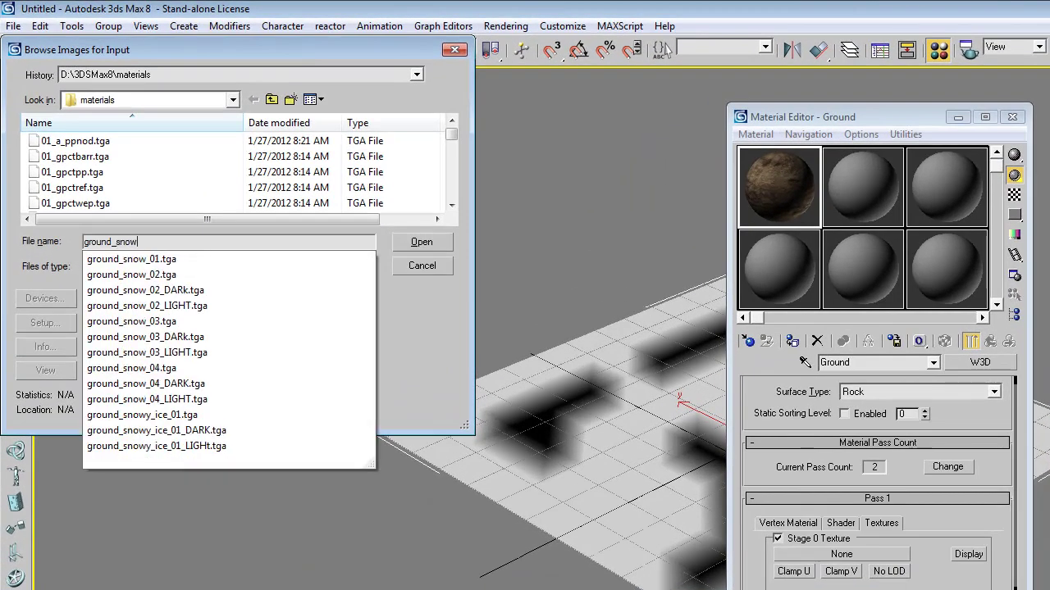
left_click(125, 263)
left_click(402, 243)
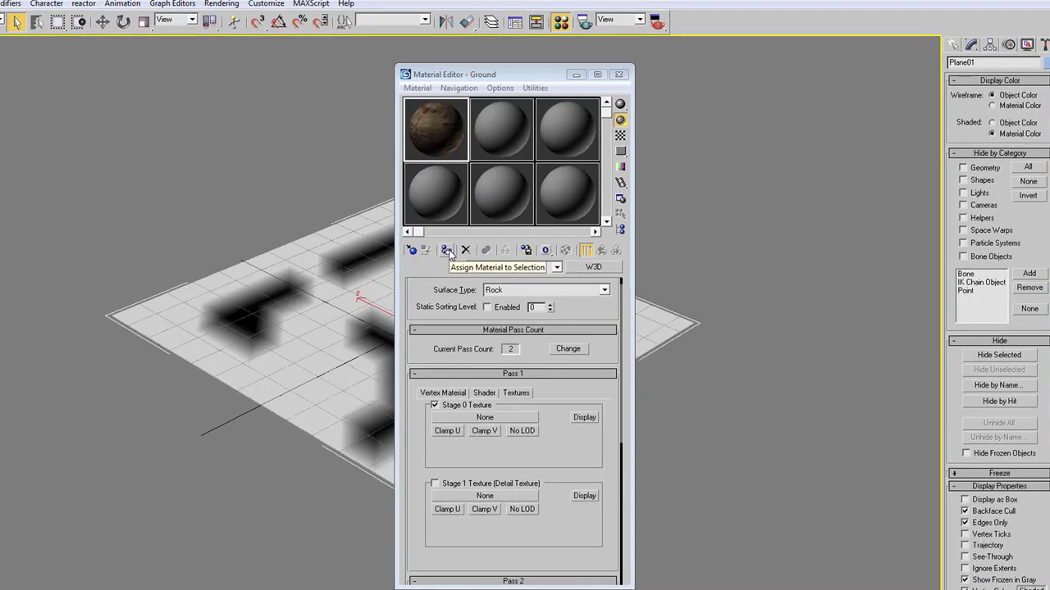
Assign the Ground material to the selected plane and close the Material Editor.
left_click(483, 236)
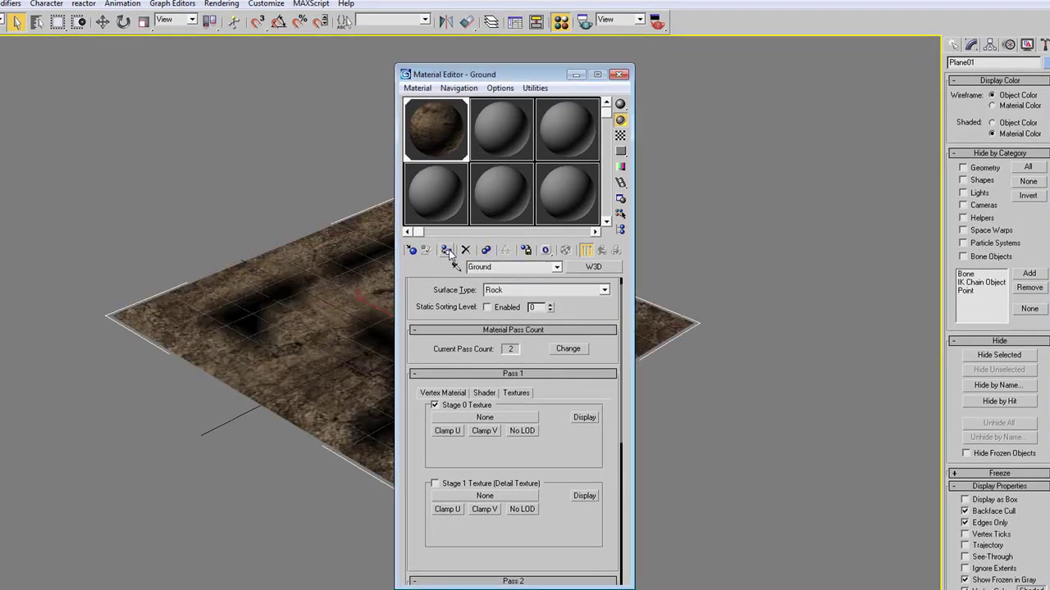
left_click(620, 74)
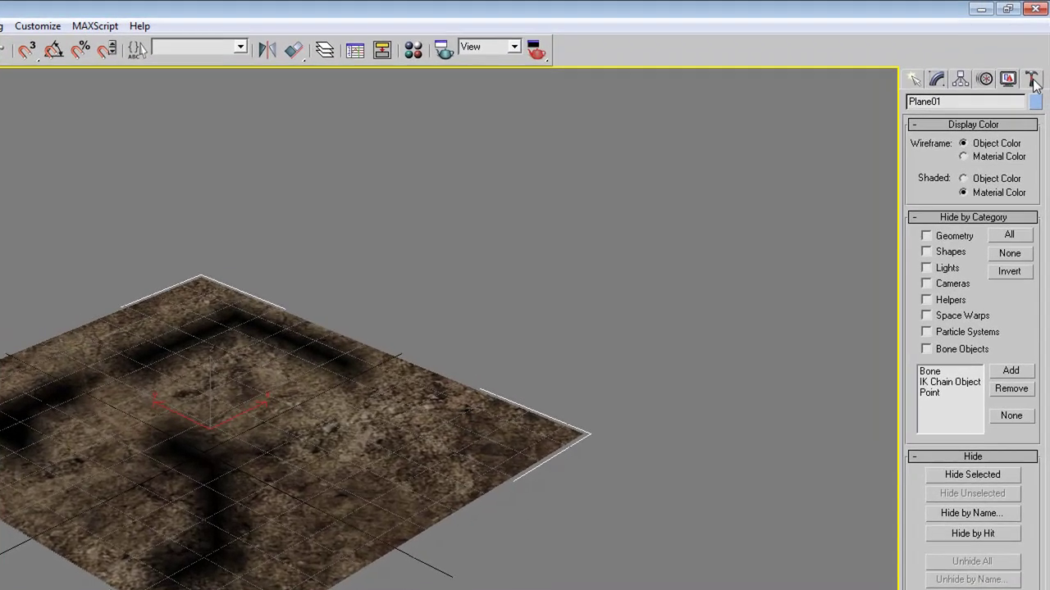
Open the W3D Tools utility for the plane.
left_click(1043, 44)
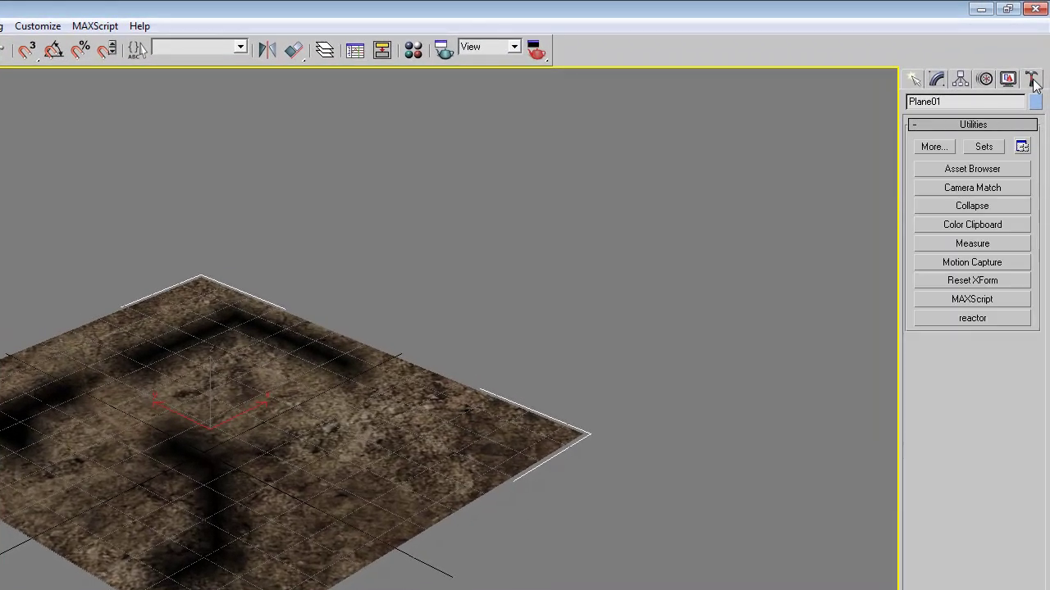
left_click(934, 146)
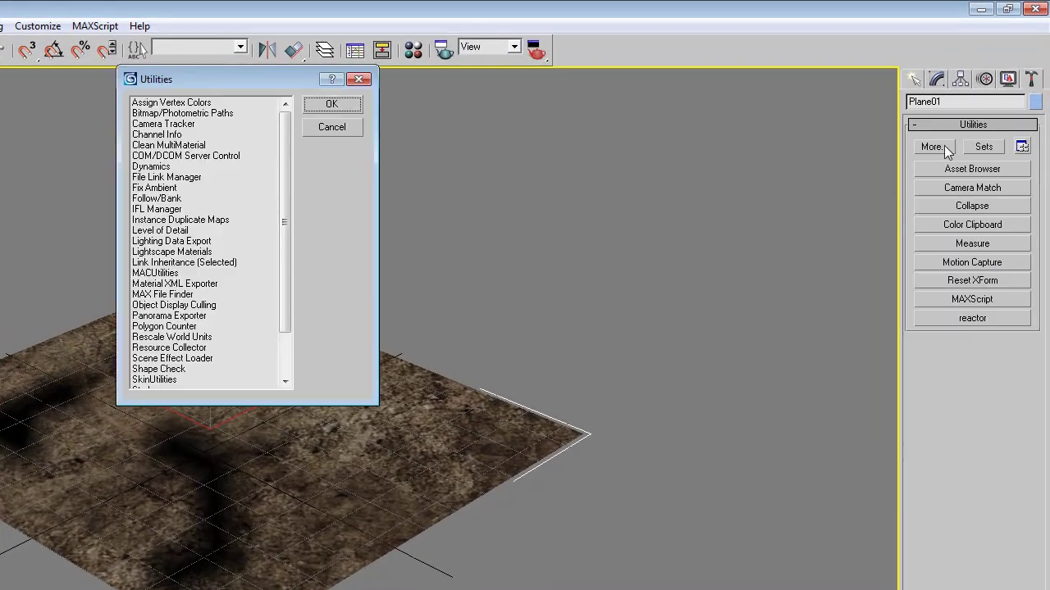
scroll(288, 347, "down", 2)
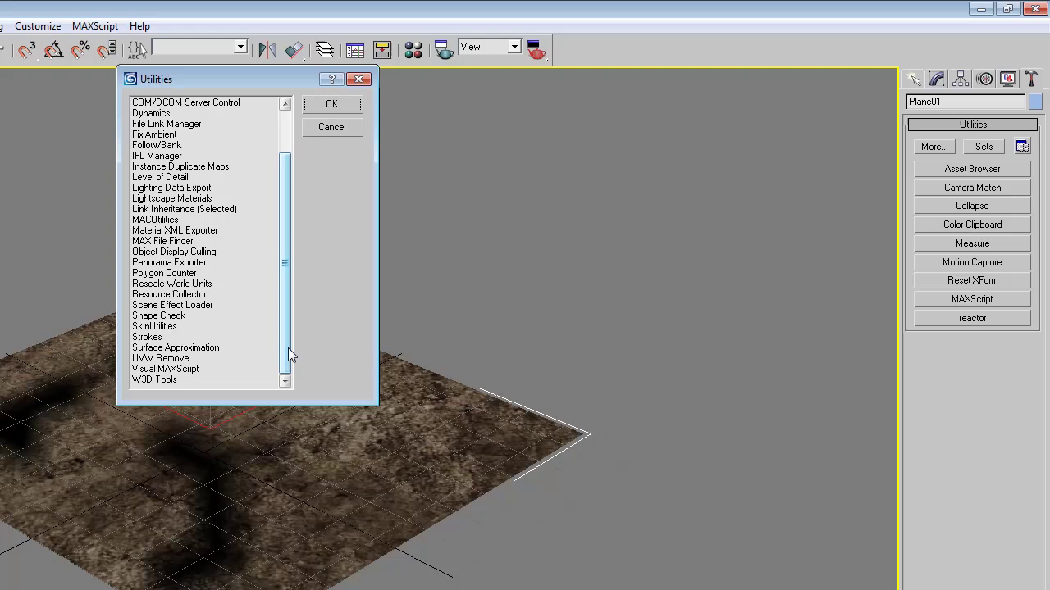
left_click(168, 382)
left_click(330, 104)
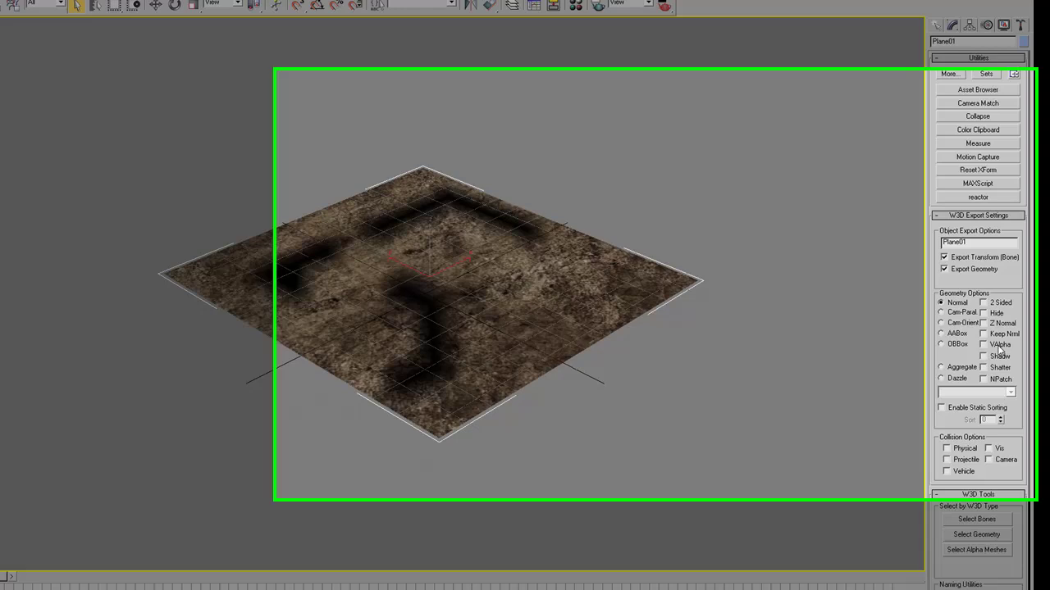
Enable VAlpha geometry export with Physical and Projectile collision for the plane, then deselect and reselect it.
left_click(997, 336)
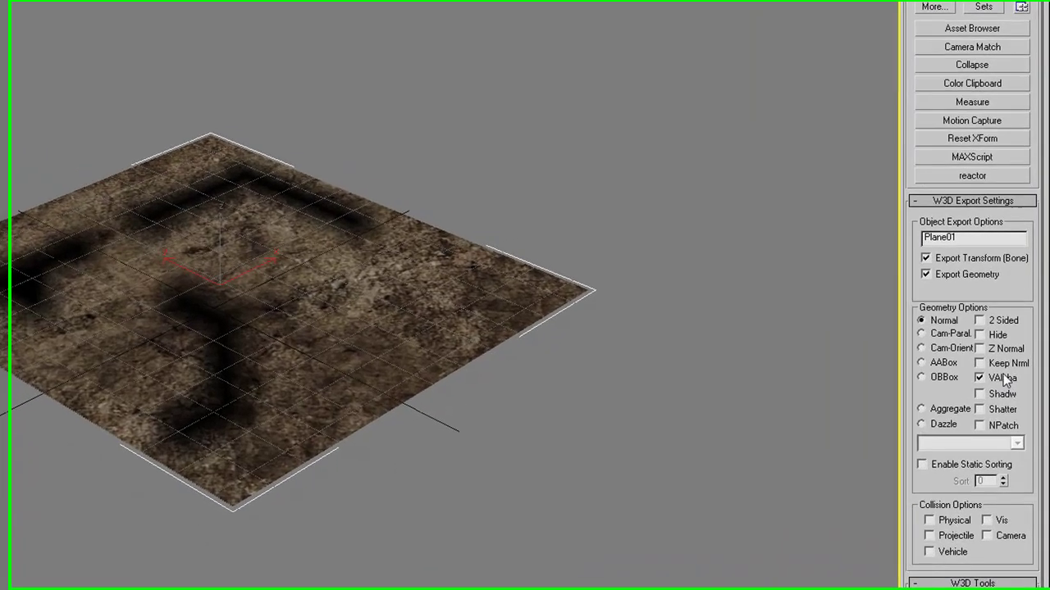
left_click(971, 430)
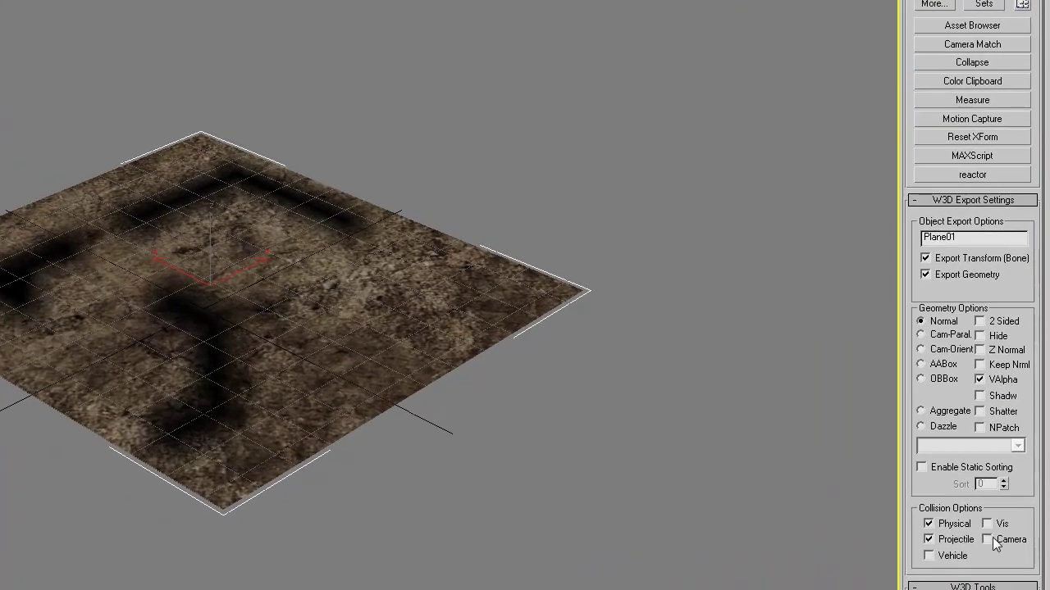
left_click(661, 386)
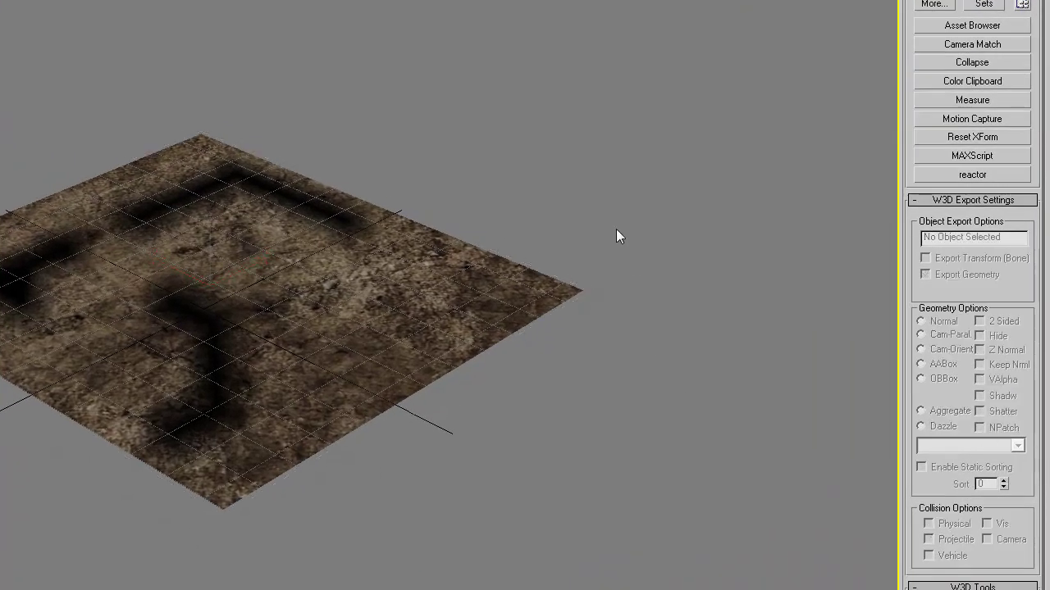
left_click(254, 241)
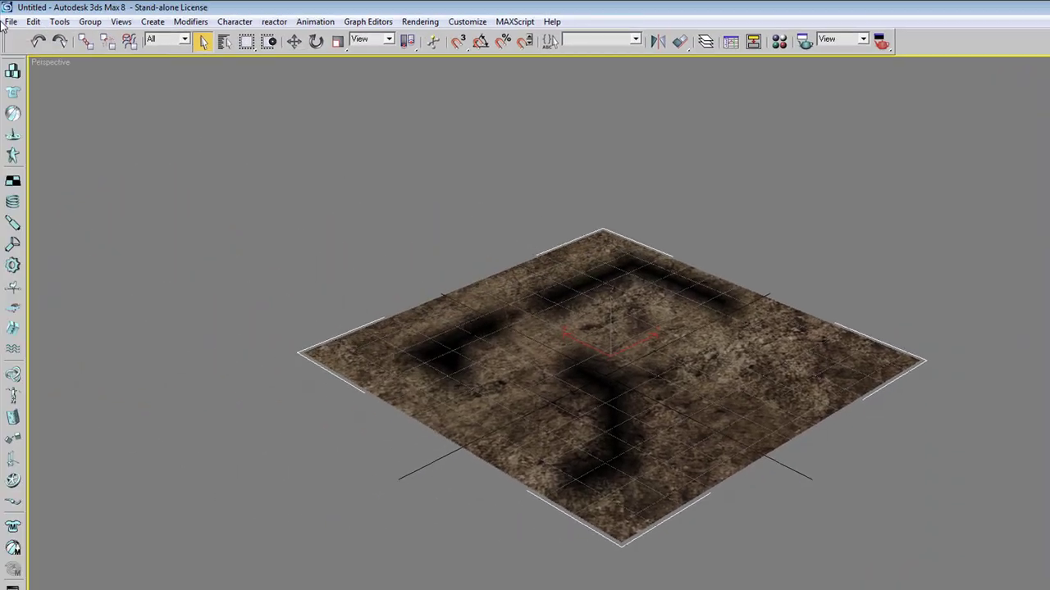
Start exporting the scene, with the TCW_Tutorial folder under the Level Editor's TCW4\levels on drive E: as the destination.
left_click(10, 21)
left_click(87, 328)
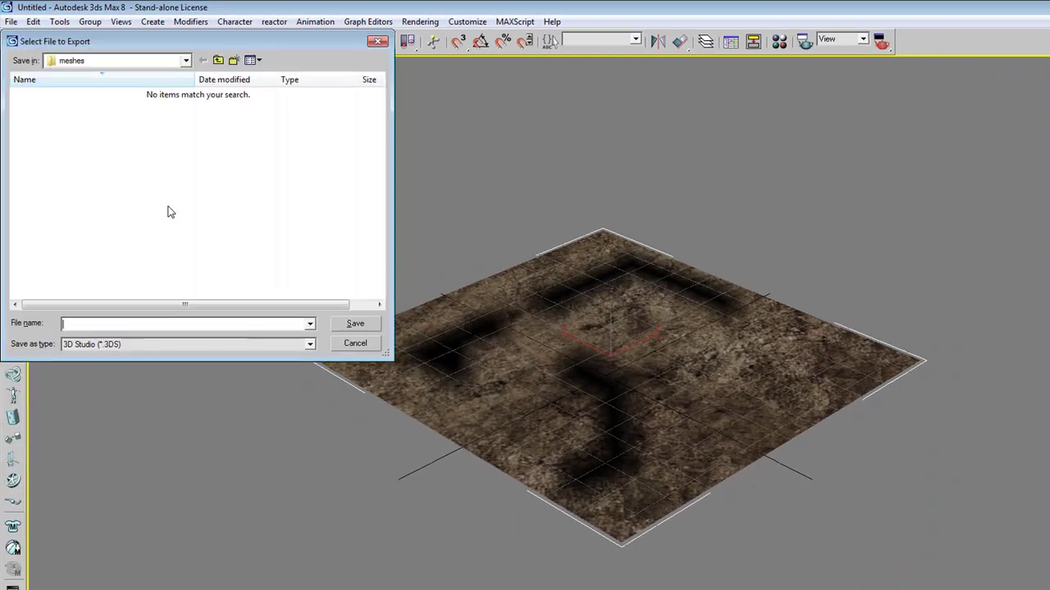
left_click(168, 61)
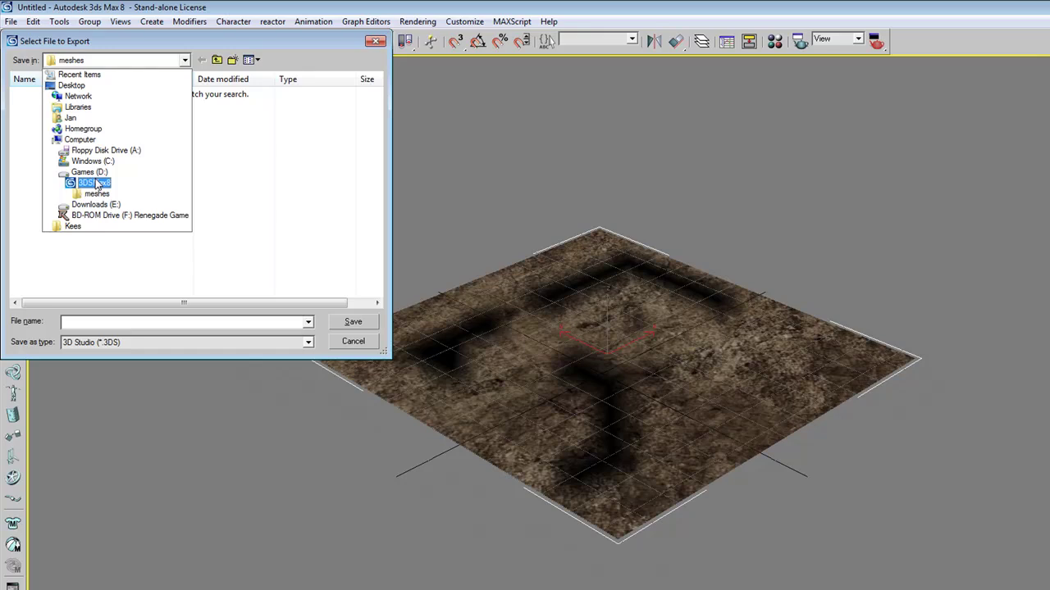
left_click(96, 204)
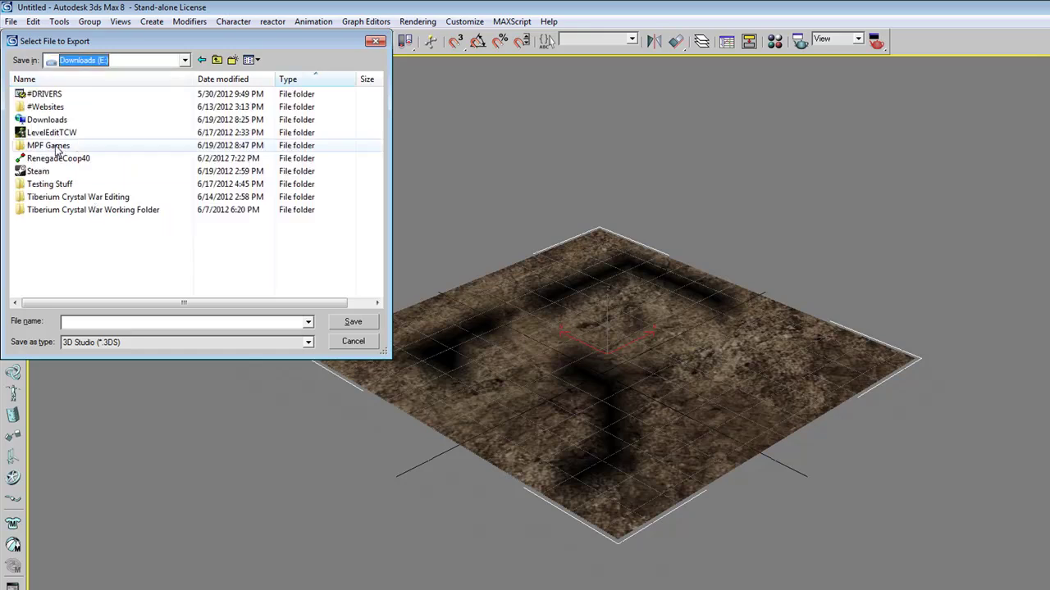
double_click(57, 148)
double_click(60, 107)
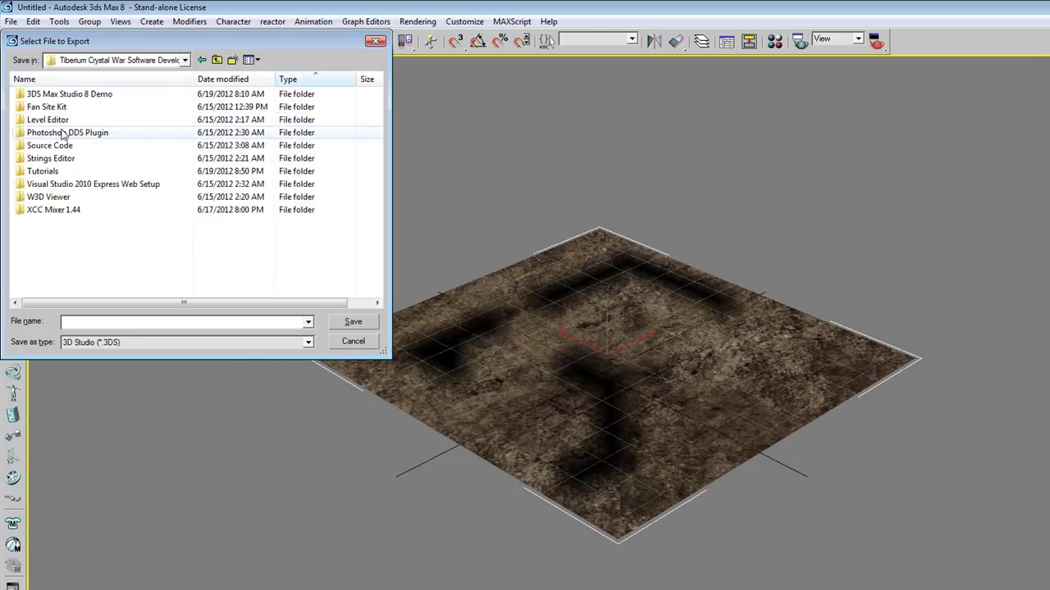
double_click(51, 120)
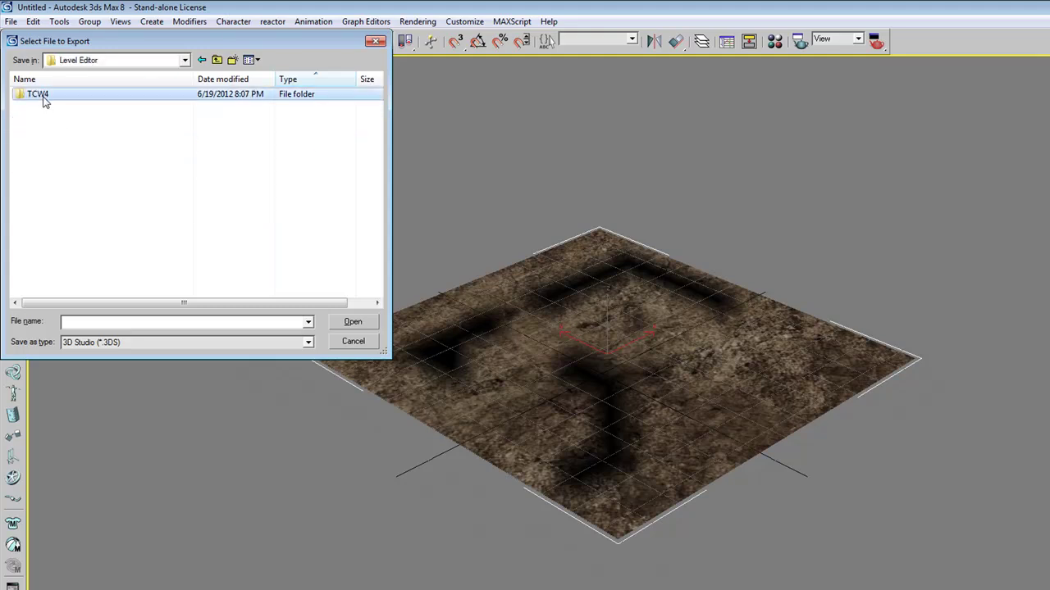
double_click(38, 95)
double_click(41, 132)
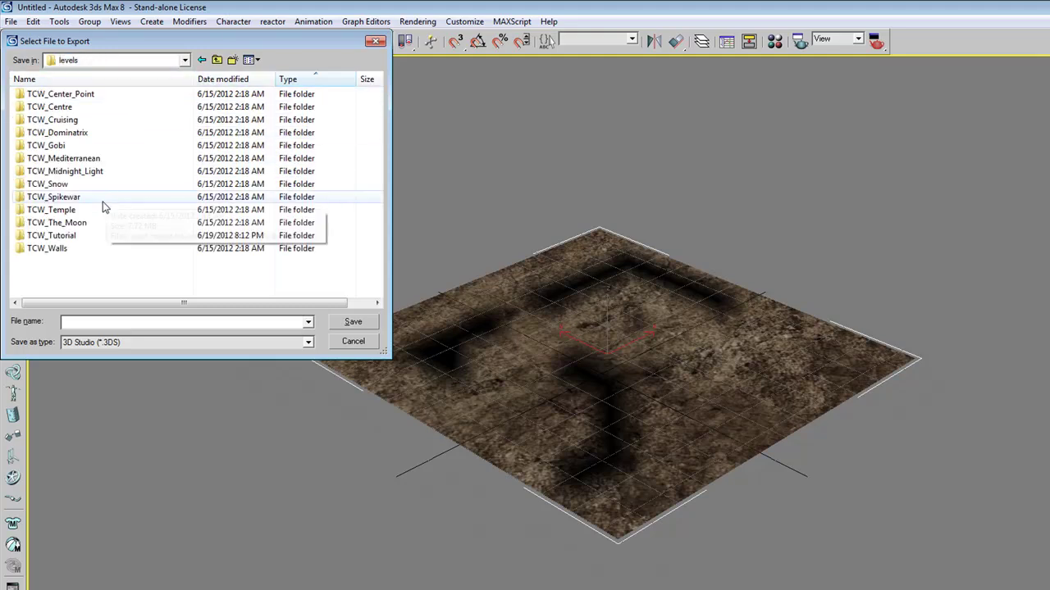
double_click(67, 236)
Export the plane in W3D Asset format over the existing tutmap.W3D, using the Renegade Terrain option.
left_click(107, 341)
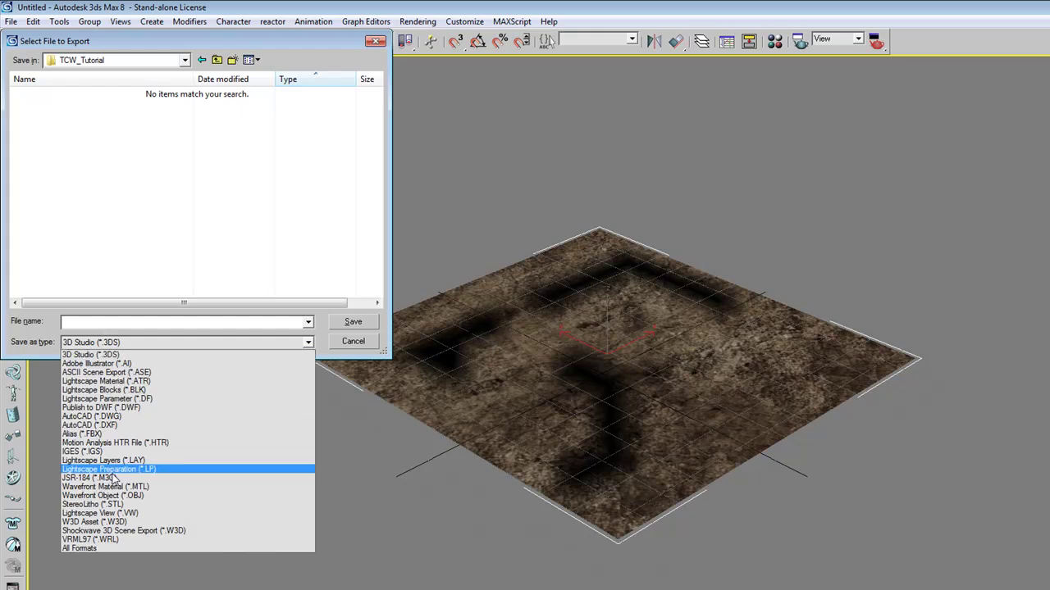
left_click(100, 521)
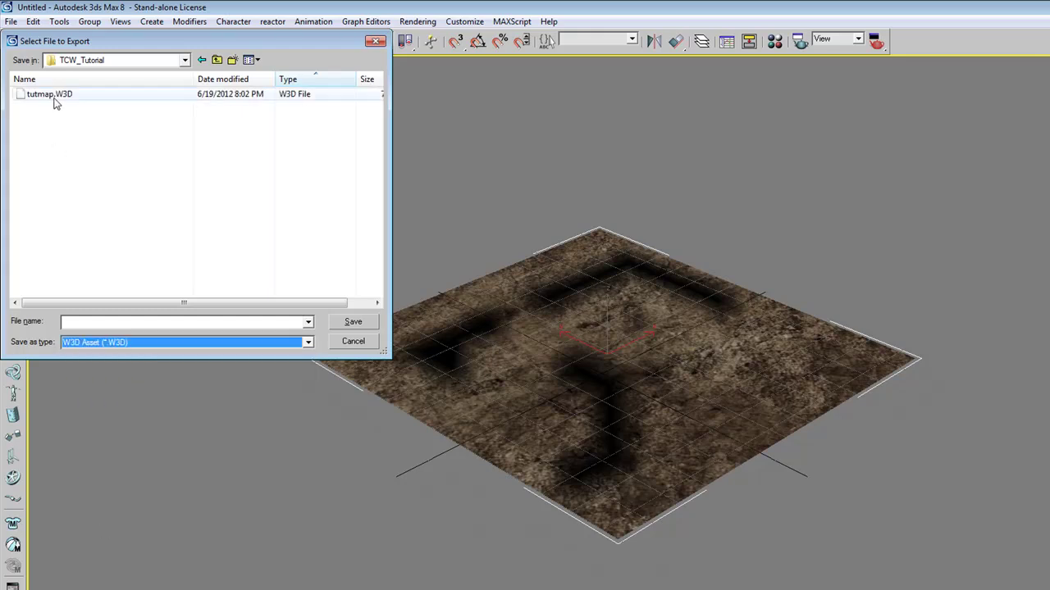
left_click(123, 93)
left_click(353, 321)
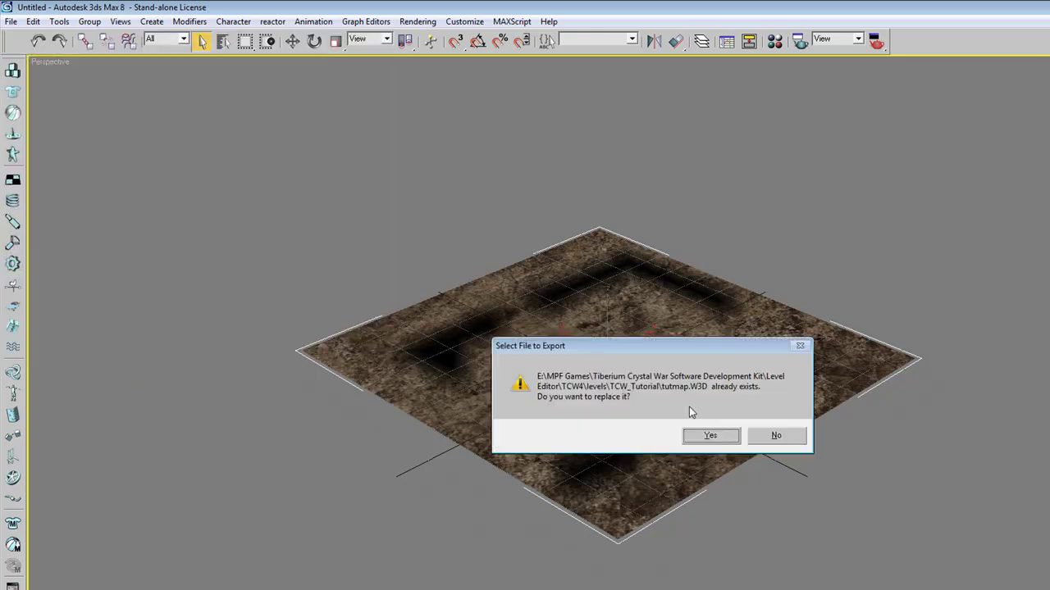
left_click(707, 435)
left_click(708, 281)
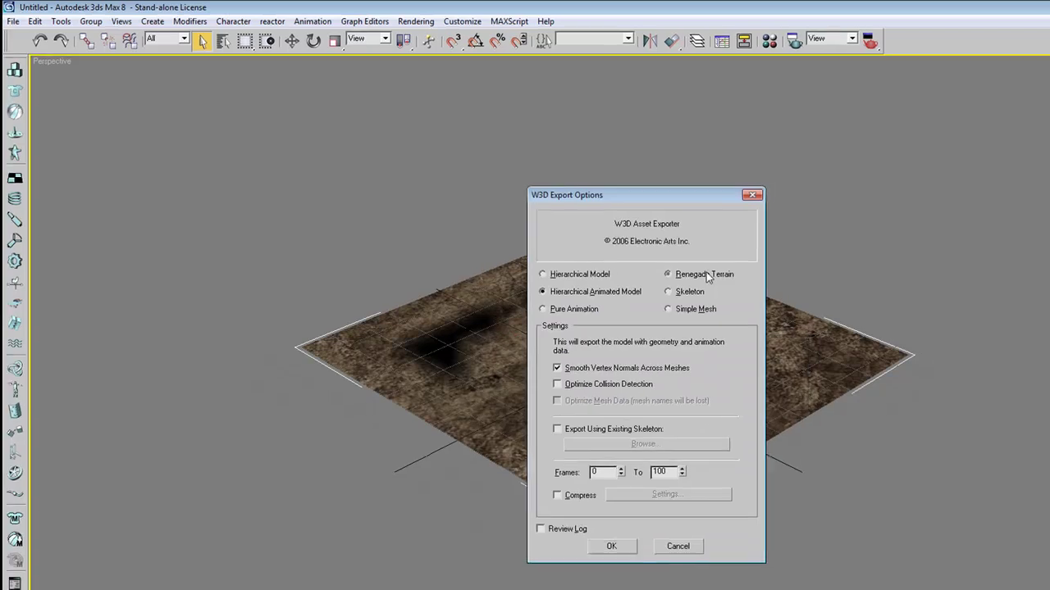
left_click(615, 551)
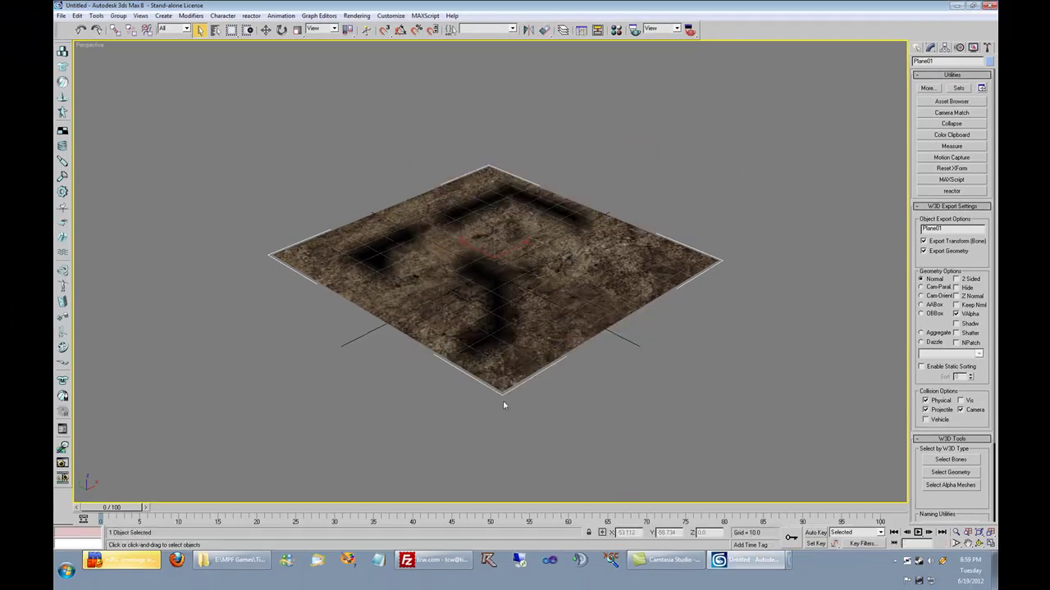
Switch to File Explorer and launch TCW_Level_Editor.exe from the software development kit's Level Editor folder, loading the TCW4 package.
left_click(743, 562)
left_click(743, 563)
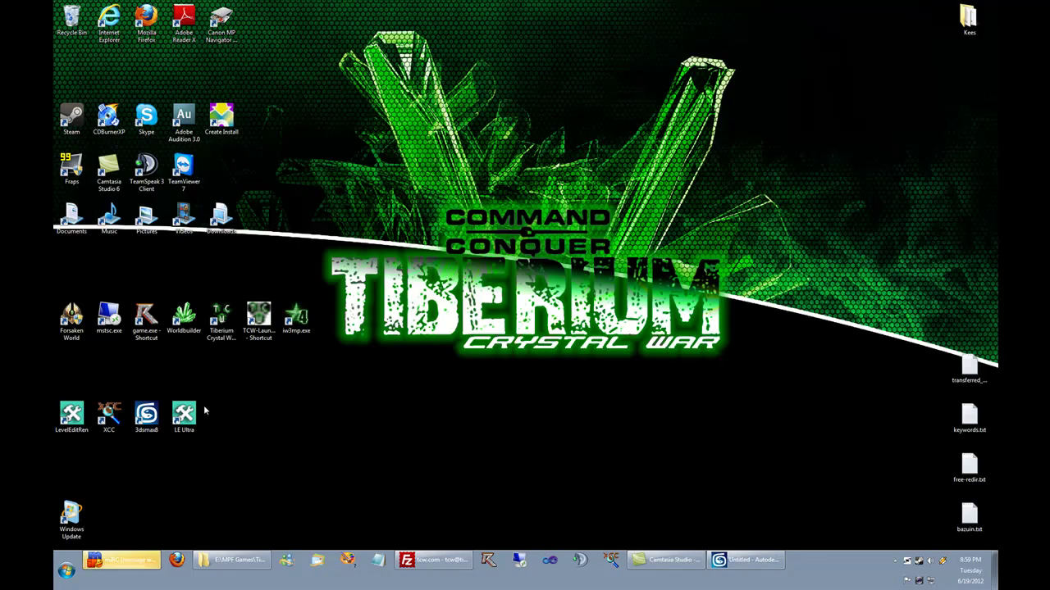
left_click(230, 560)
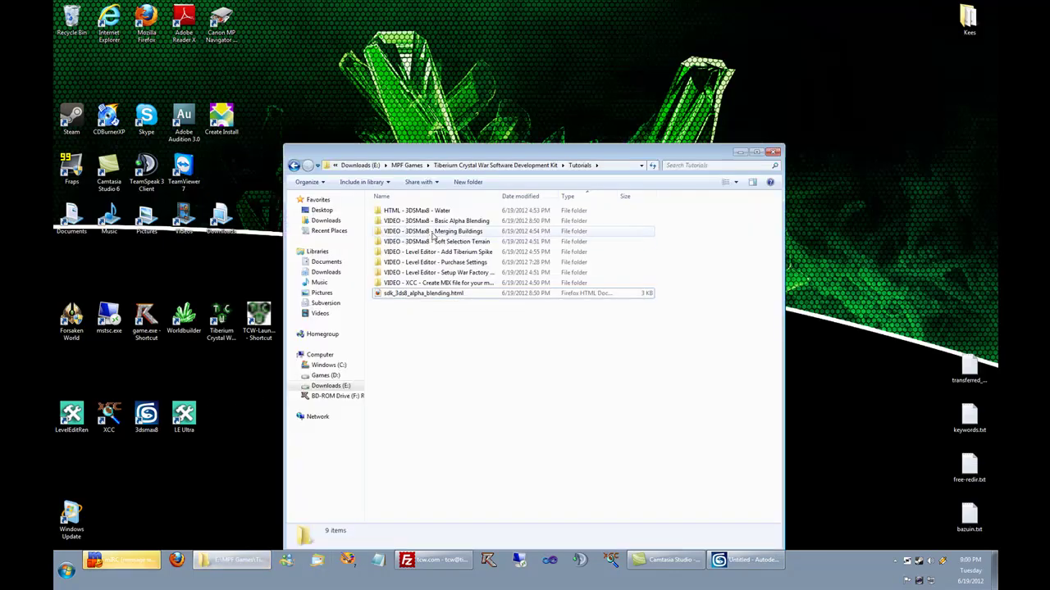
left_click(439, 166)
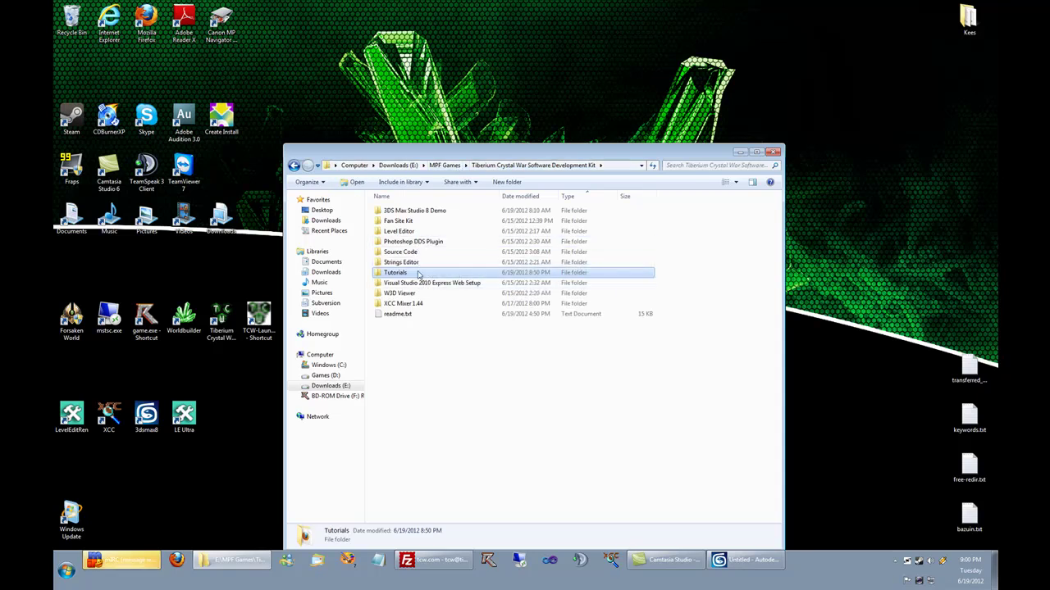
double_click(410, 232)
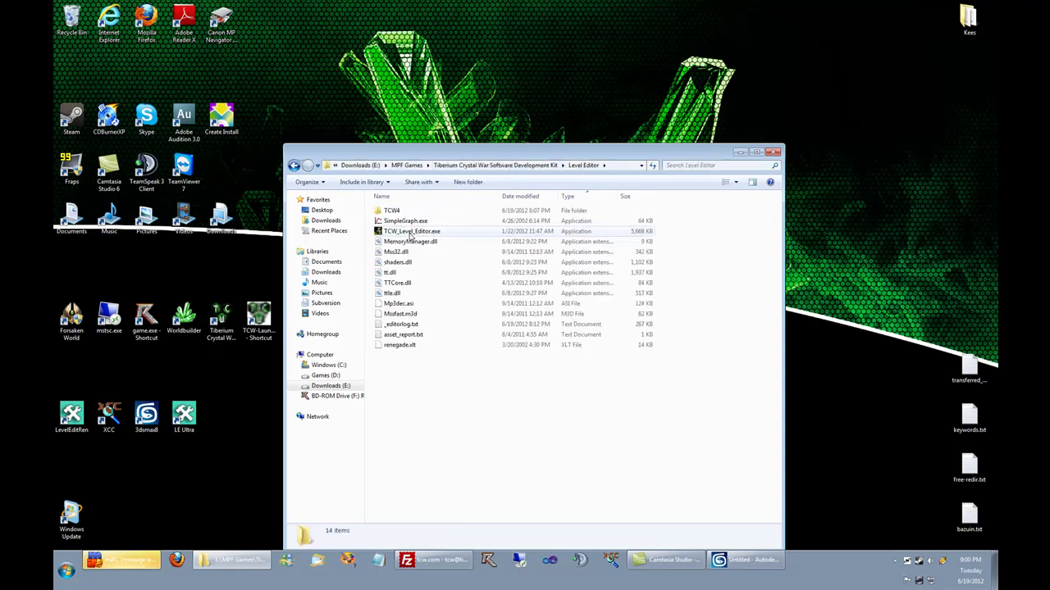
double_click(459, 233)
double_click(477, 222)
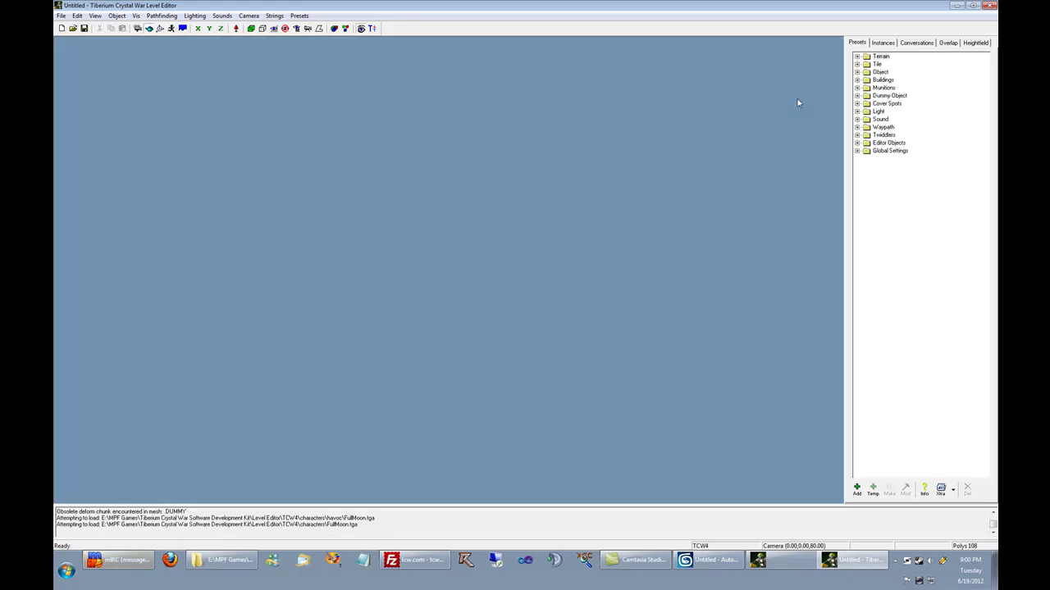
Place the TCW_Tutorial terrain preset from TCW Multiplayer Maps in the level and inspect its blended textures up close.
left_click(857, 57)
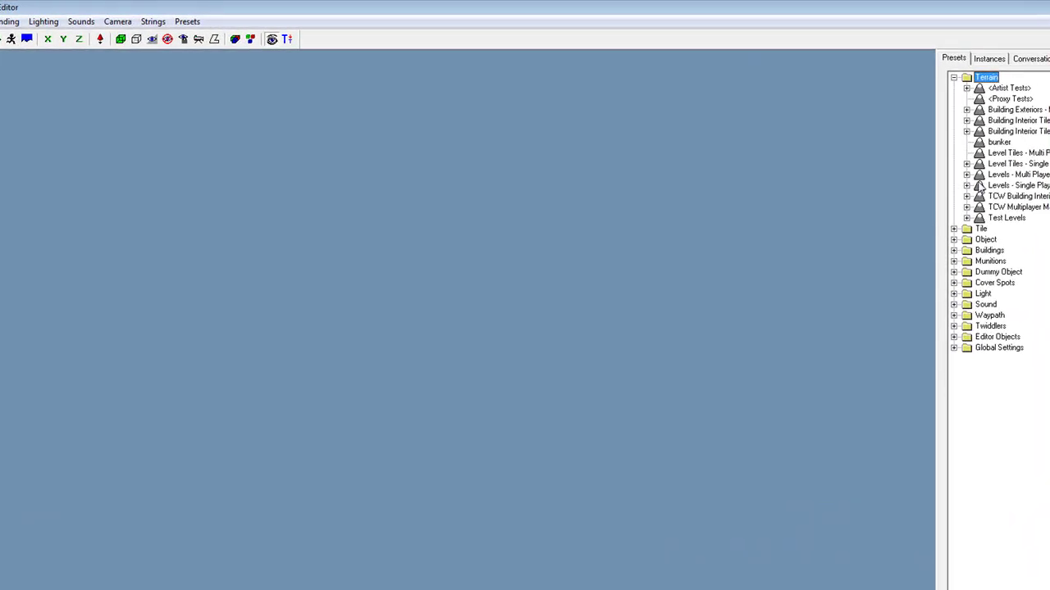
left_click(966, 208)
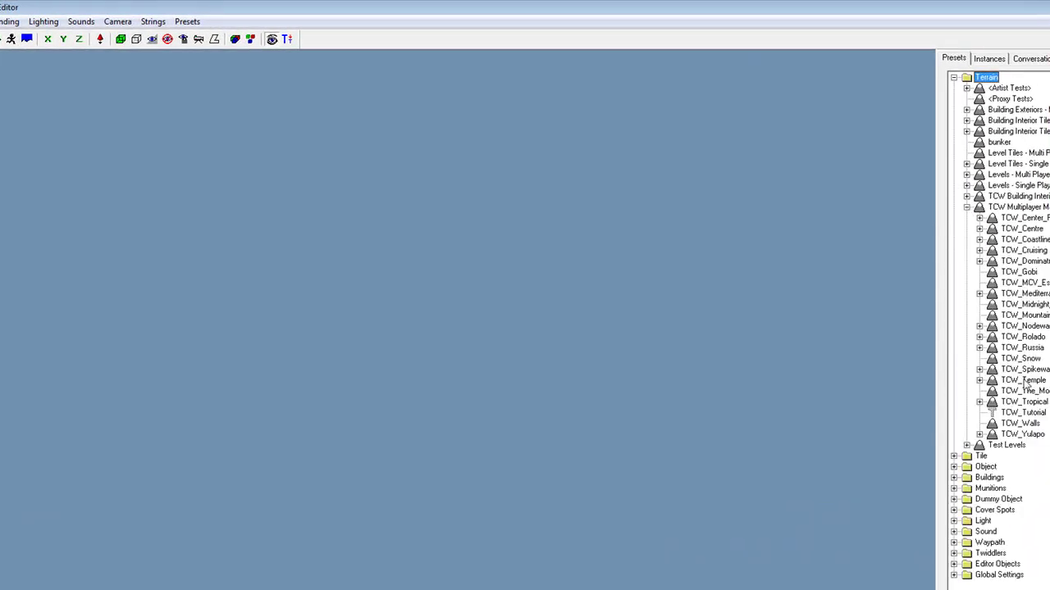
left_click(1023, 412)
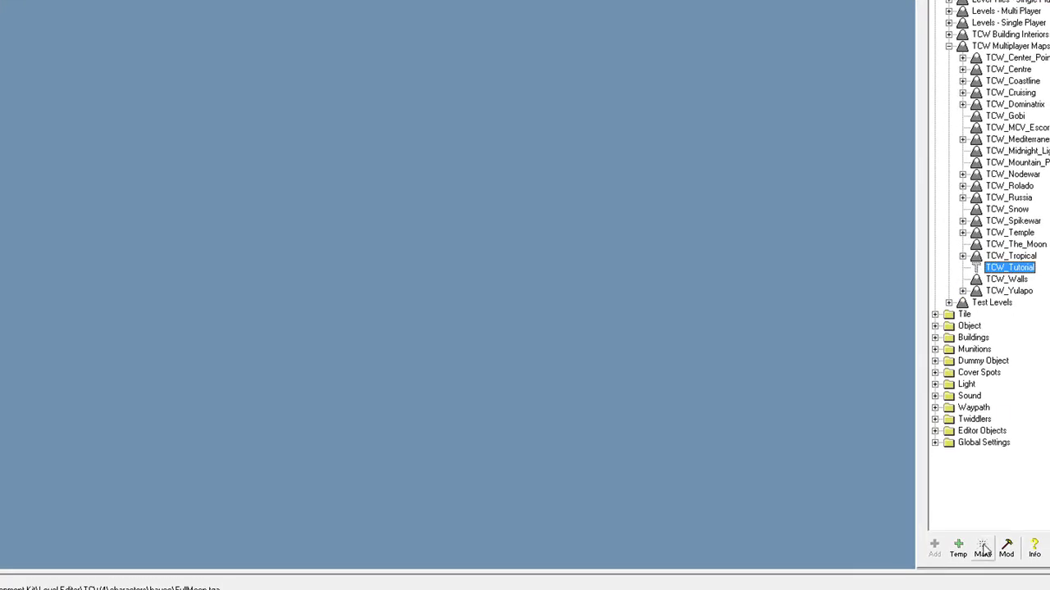
left_click(982, 548)
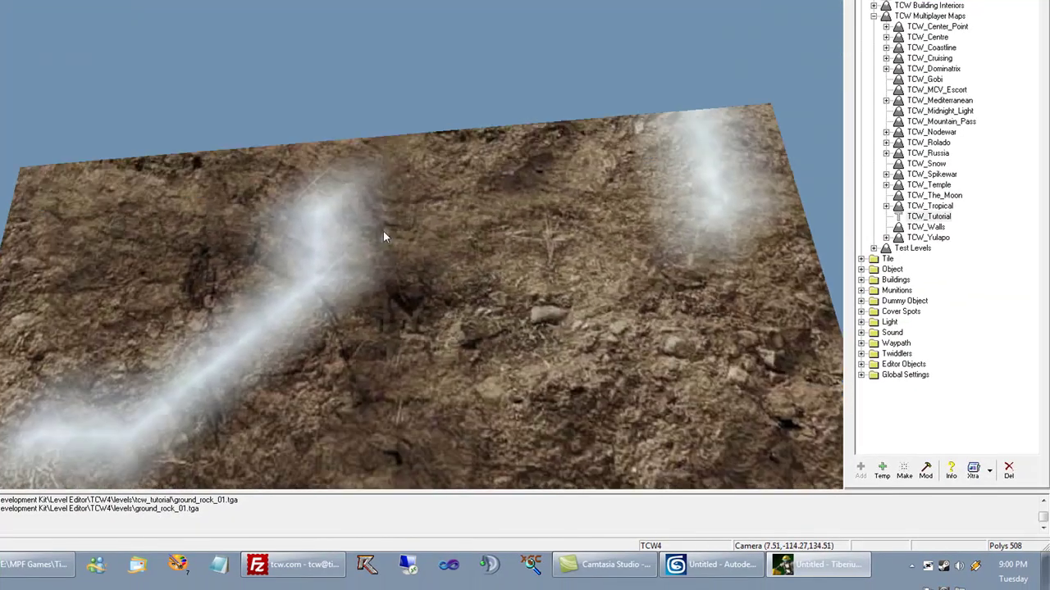
scroll(383, 215, "up", 4)
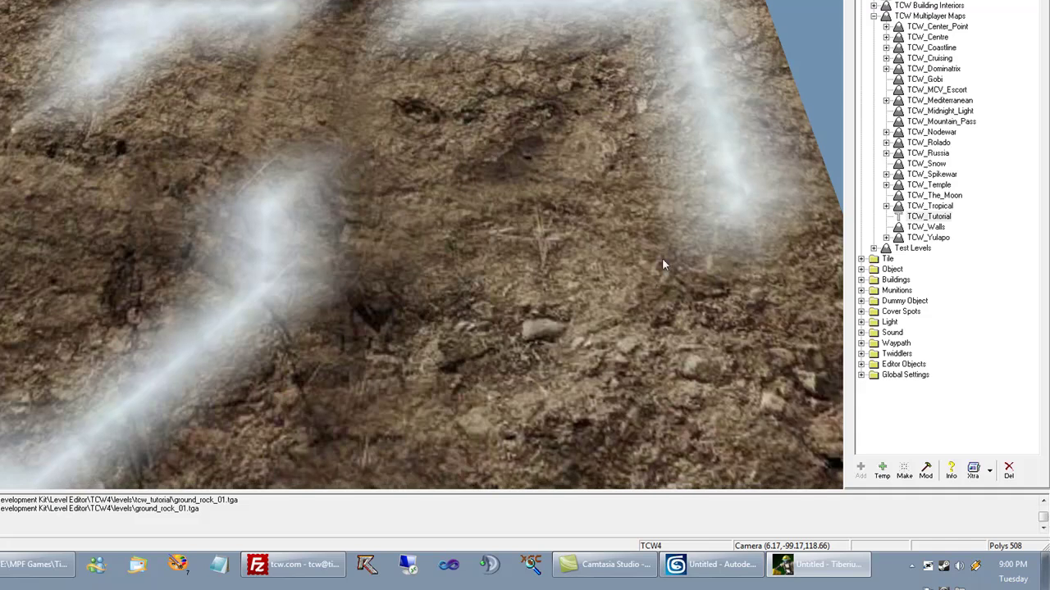
left_click(911, 566)
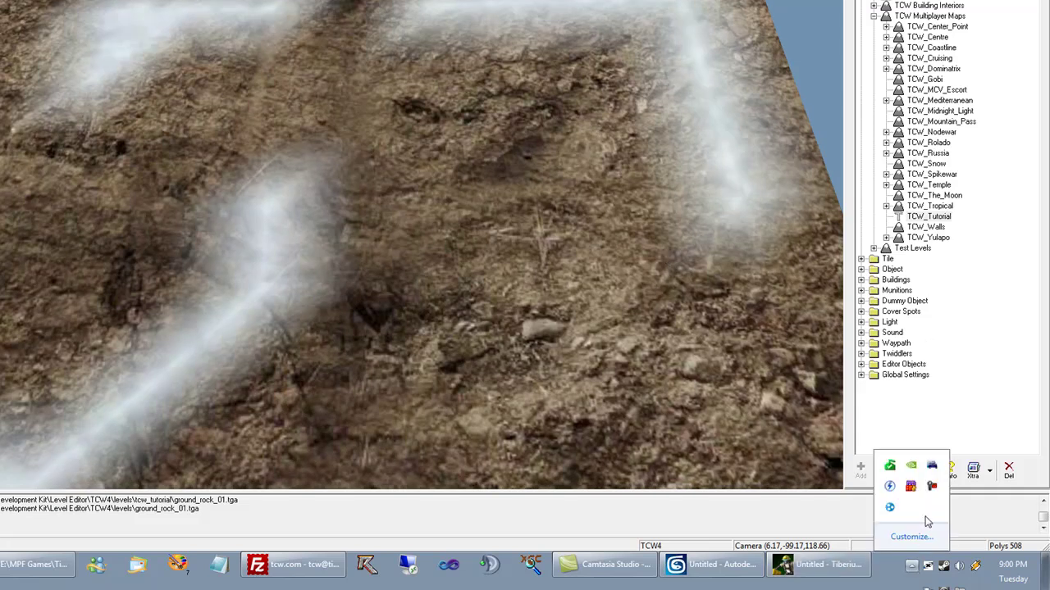